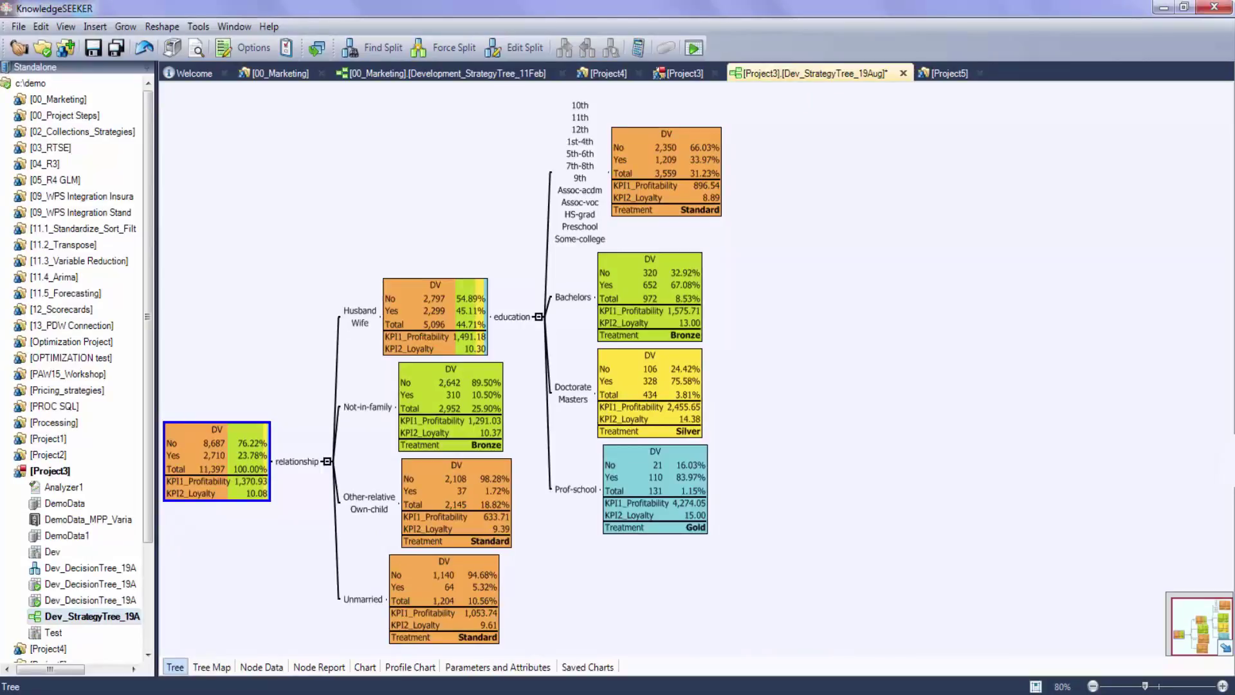
Step: Create a new project and import the Demo_Data dataset from Excel into its workflow
{"action": "left_click", "coordinate": [18, 26]}
{"action": "left_click", "coordinate": [48, 105]}
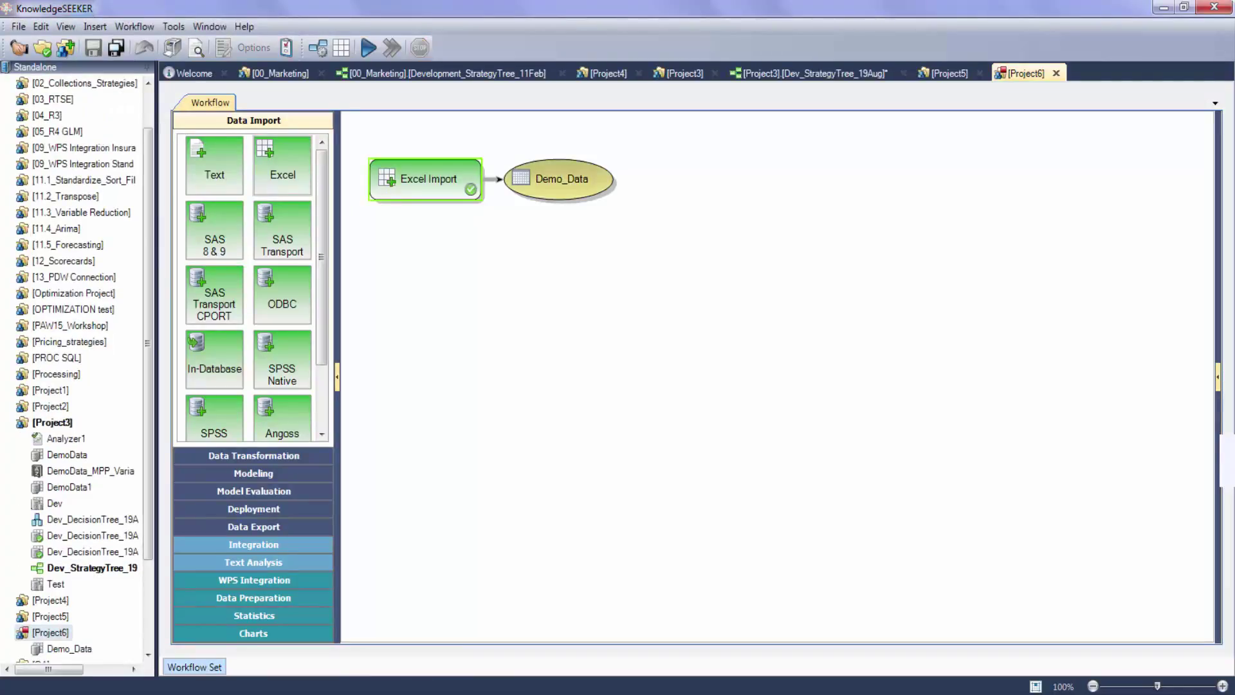
Step: Open the Demo_Data dataset and examine the distribution of the DV variable in its dataset chart
{"action": "double_click", "coordinate": [558, 179]}
{"action": "left_click", "coordinate": [576, 470]}
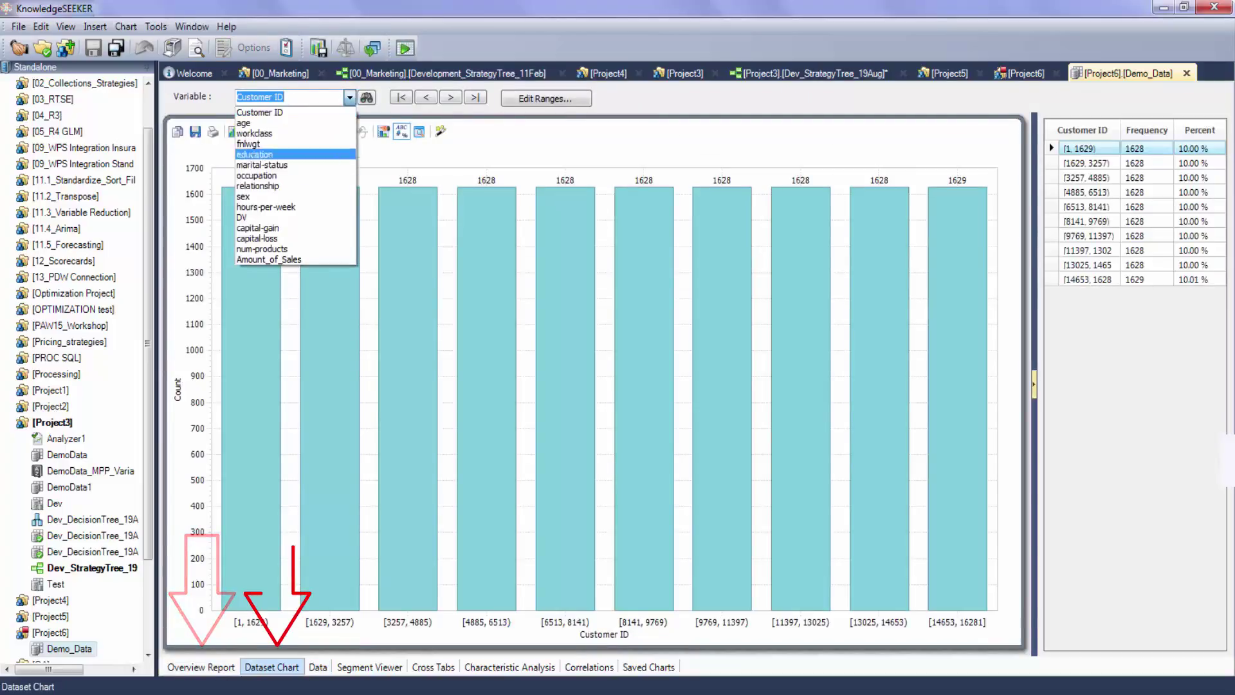
{"action": "left_click", "coordinate": [250, 217]}
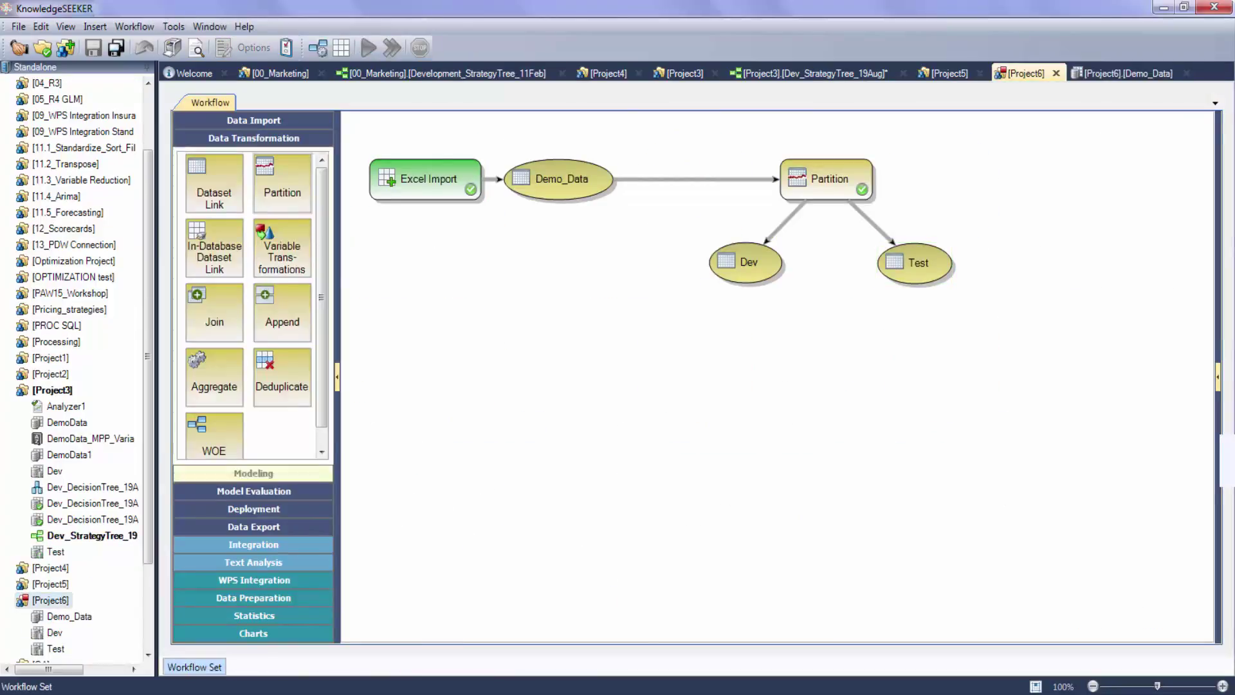
Step: Insert a decision tree on the Dev dataset and find splits for the root node and the Husband/Wife node
{"action": "left_click_drag", "start_coordinate": [215, 265], "coordinate": [587, 263]}
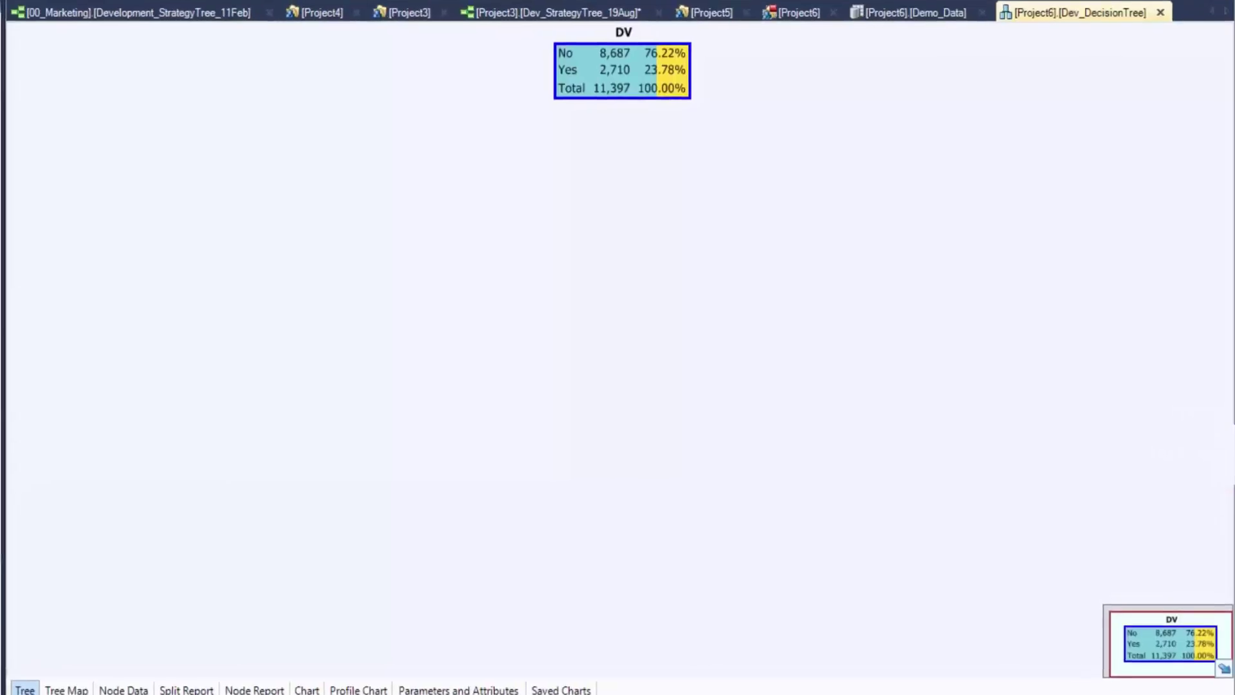
{"action": "right_click", "coordinate": [611, 85]}
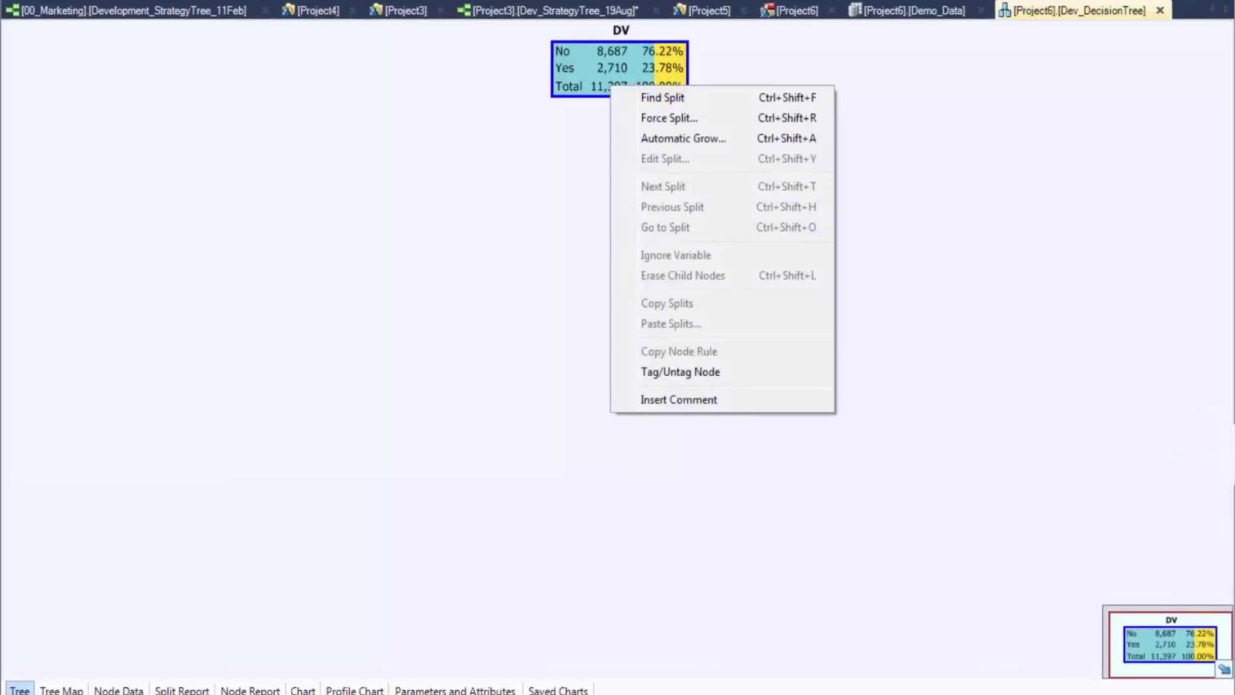
{"action": "left_click", "coordinate": [663, 97]}
{"action": "right_click", "coordinate": [465, 207]}
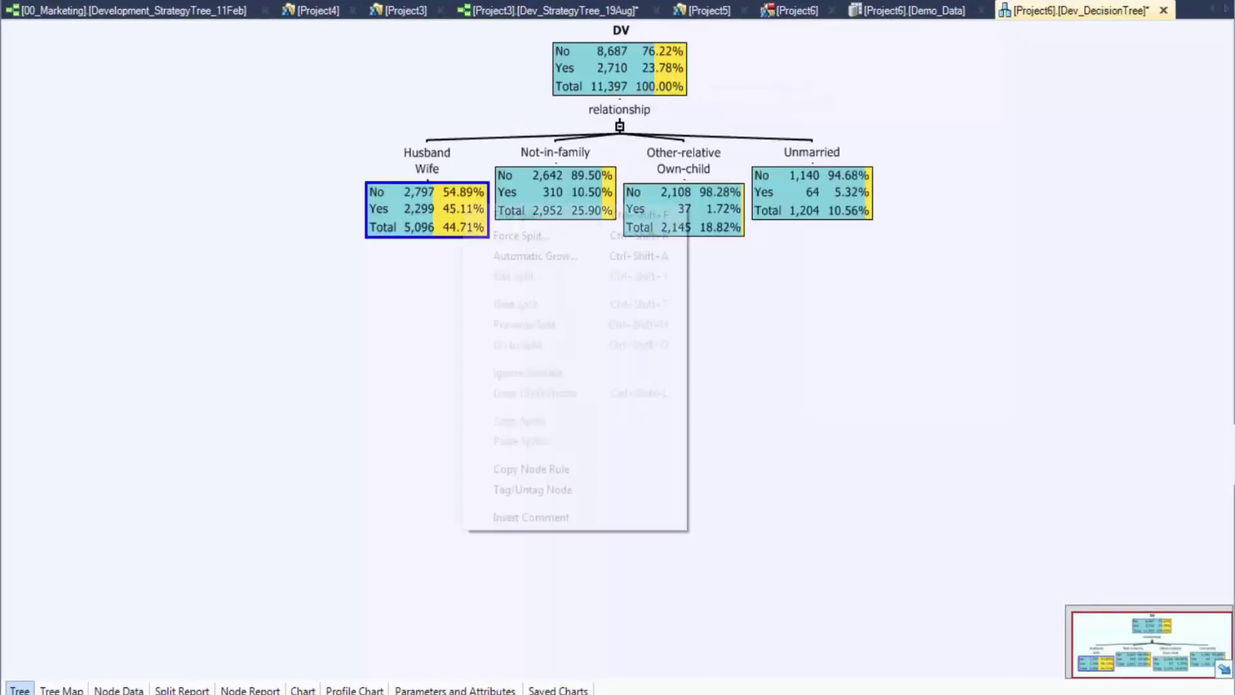
{"action": "left_click", "coordinate": [514, 215]}
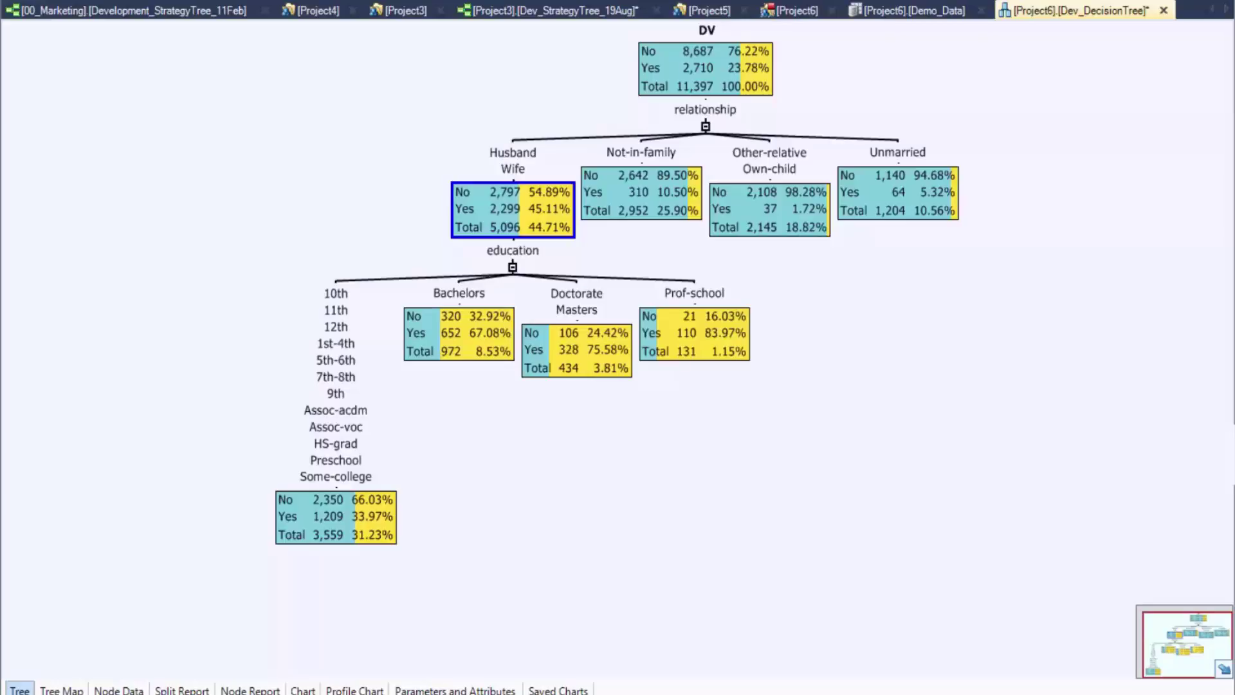
Step: Return to the project workflow and insert a strategy tree on Dev using Dev_DecisionTree as its template
{"action": "key", "text": "ctrl+Tab"}
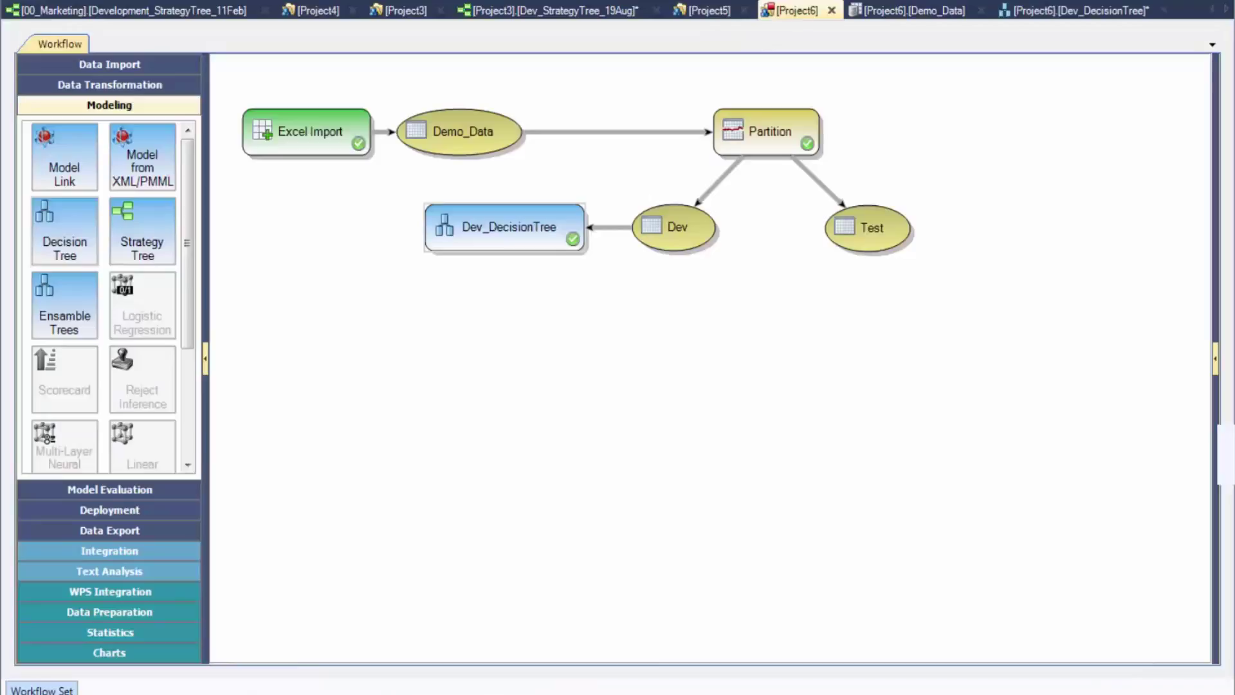
{"action": "left_click_drag", "start_coordinate": [142, 232], "coordinate": [503, 314]}
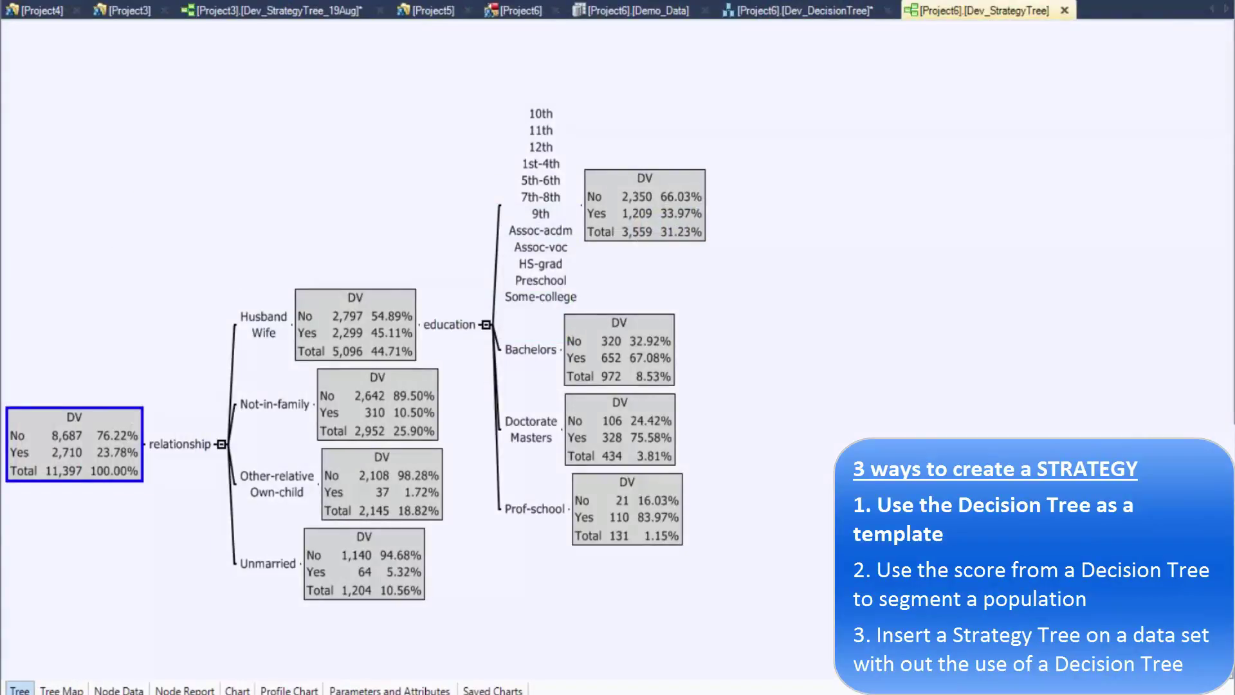
Step: Add the tree calculations KPI1_profitability as AVG([capital-gain]) and KPI2_Loyalty as AVG([num-products])
{"action": "left_click", "coordinate": [556, 3]}
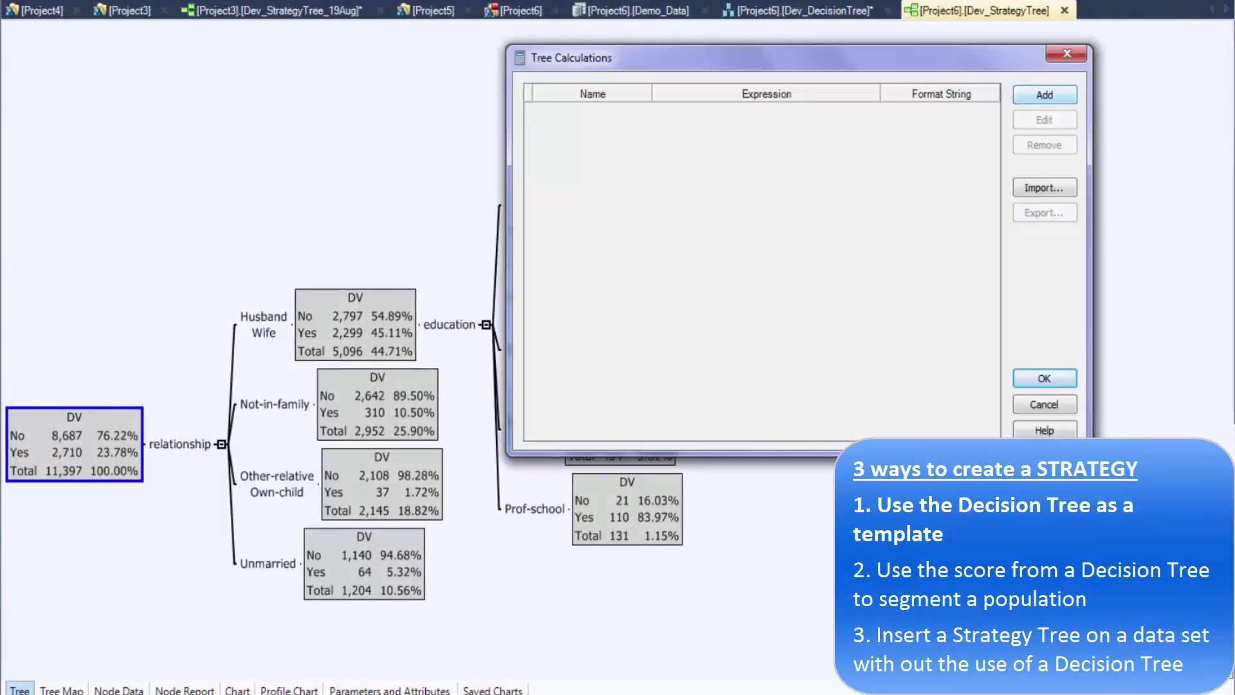
{"action": "left_click", "coordinate": [1044, 95]}
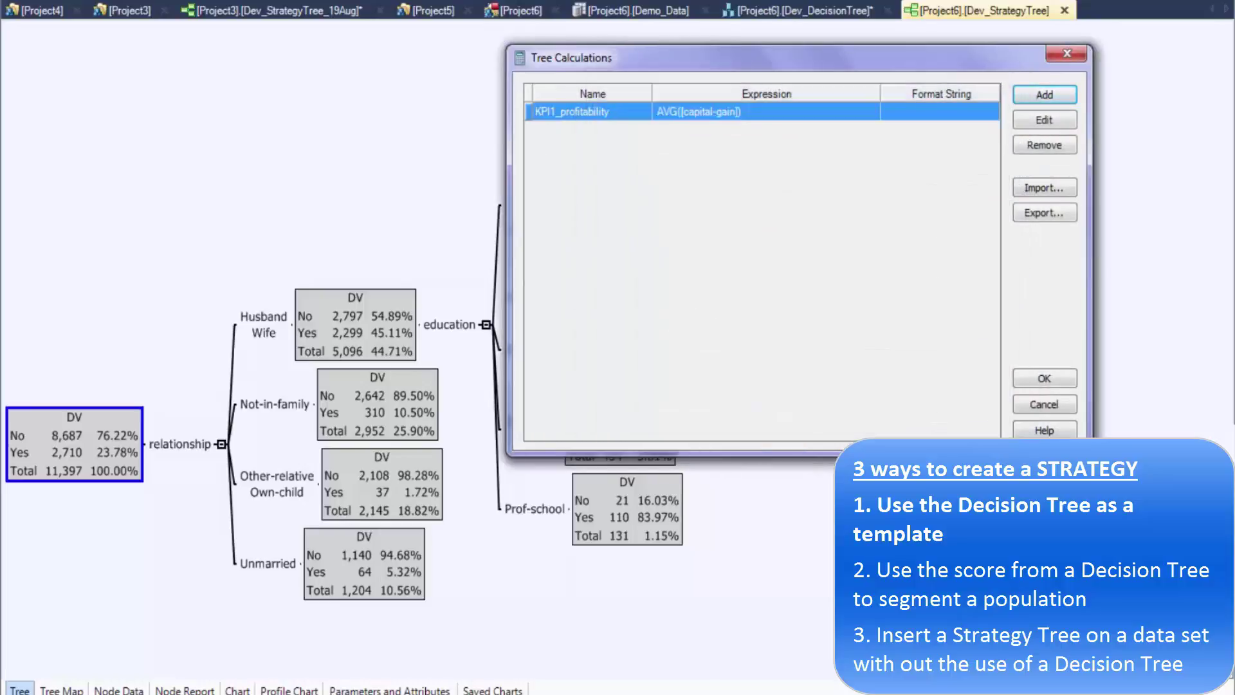
{"action": "left_click", "coordinate": [1044, 94]}
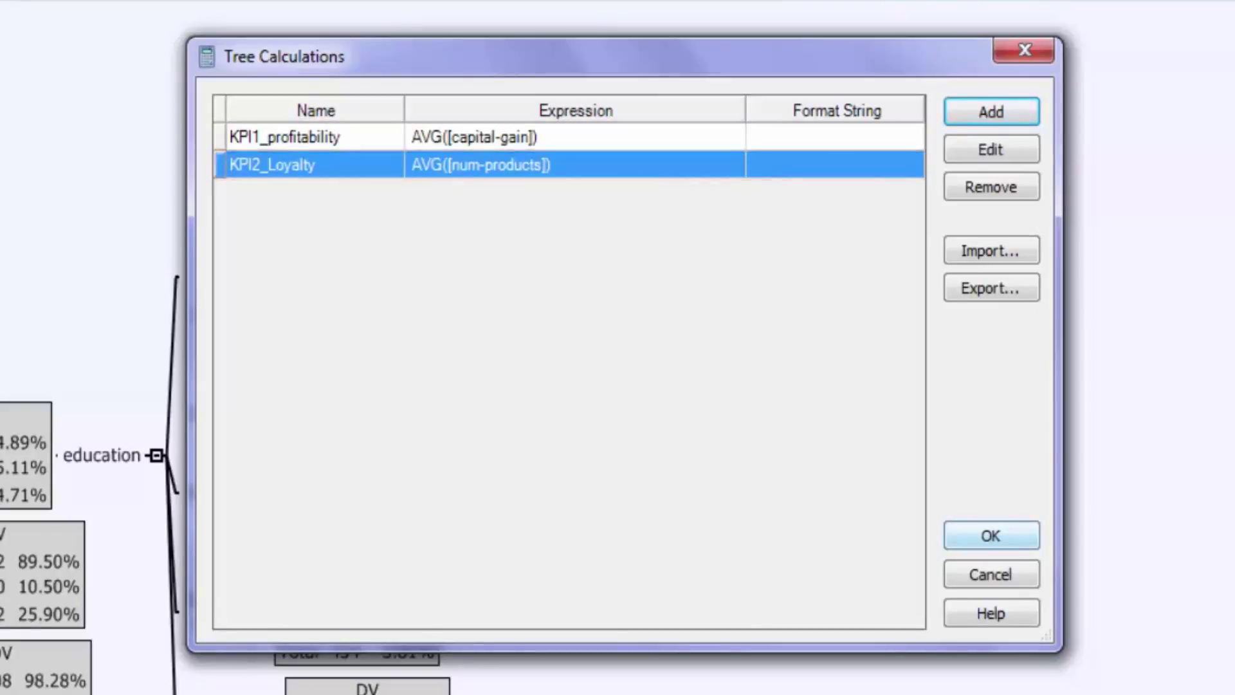
{"action": "left_click", "coordinate": [991, 535]}
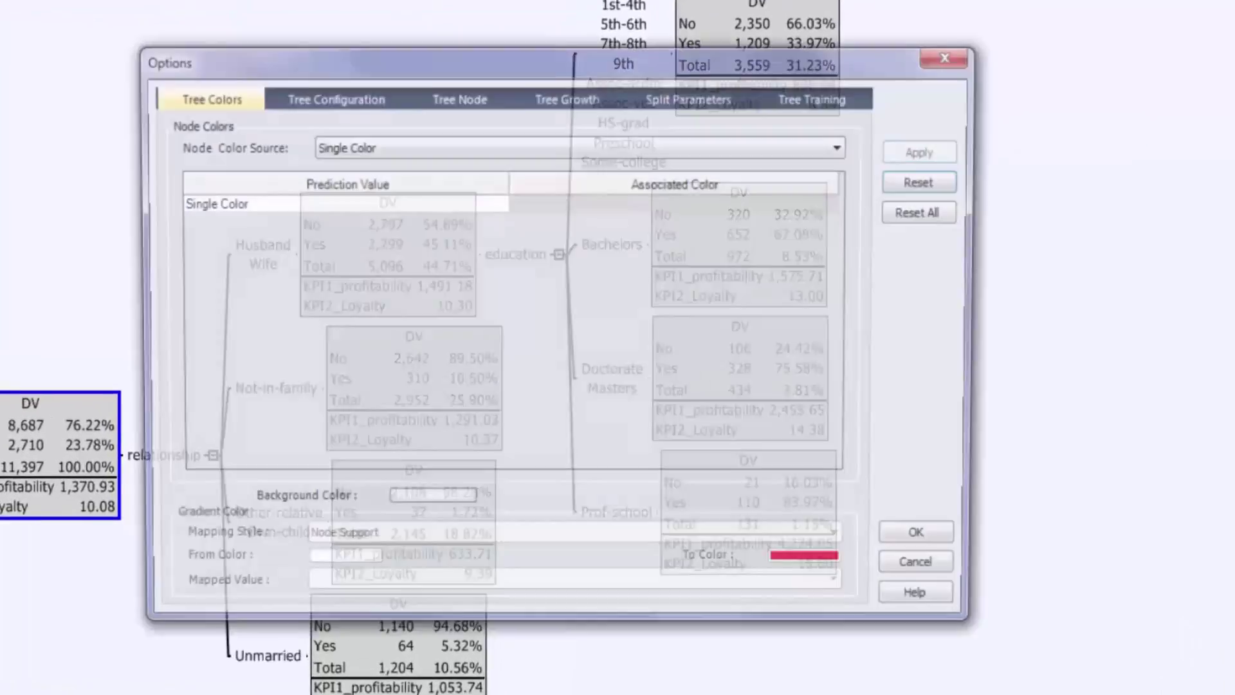
Step: Set the node color source to Gradient Calculations with KPI1_profitability as the mapped value
{"action": "key", "text": "alt+Down"}
{"action": "key", "text": "Down"}
{"action": "key", "text": "Return"}
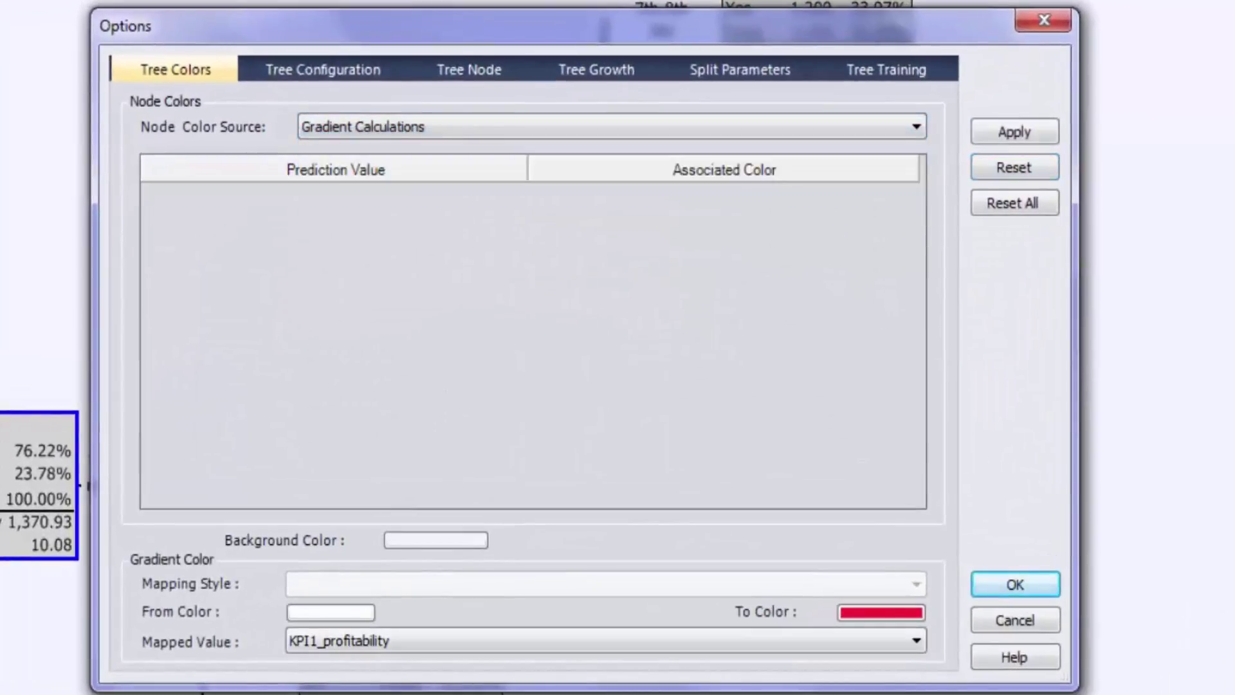
{"action": "key", "text": "alt+Down"}
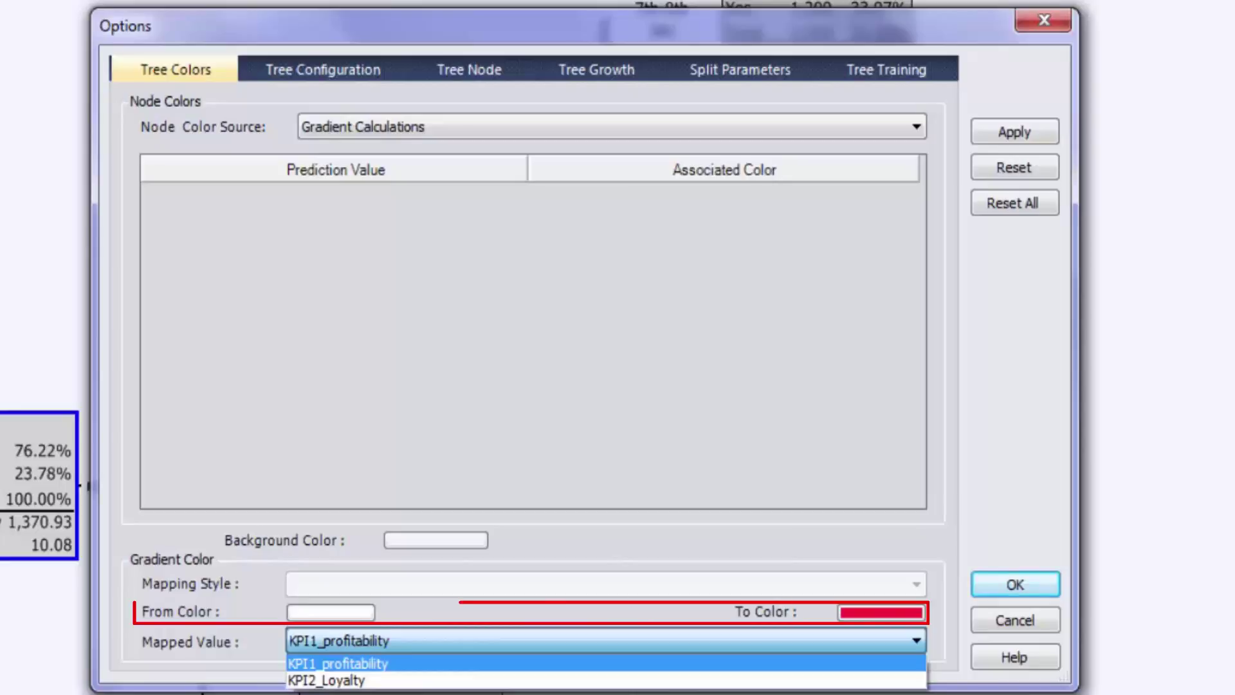
{"action": "key", "text": "Return"}
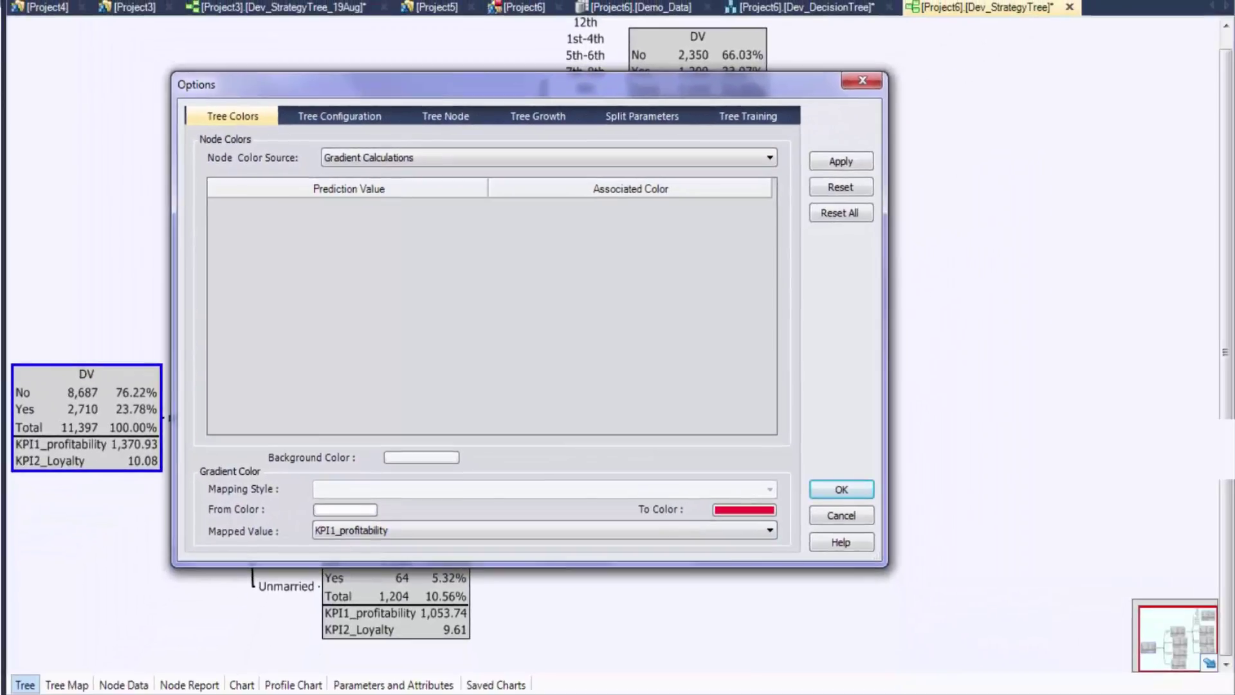
{"action": "key", "text": "Return"}
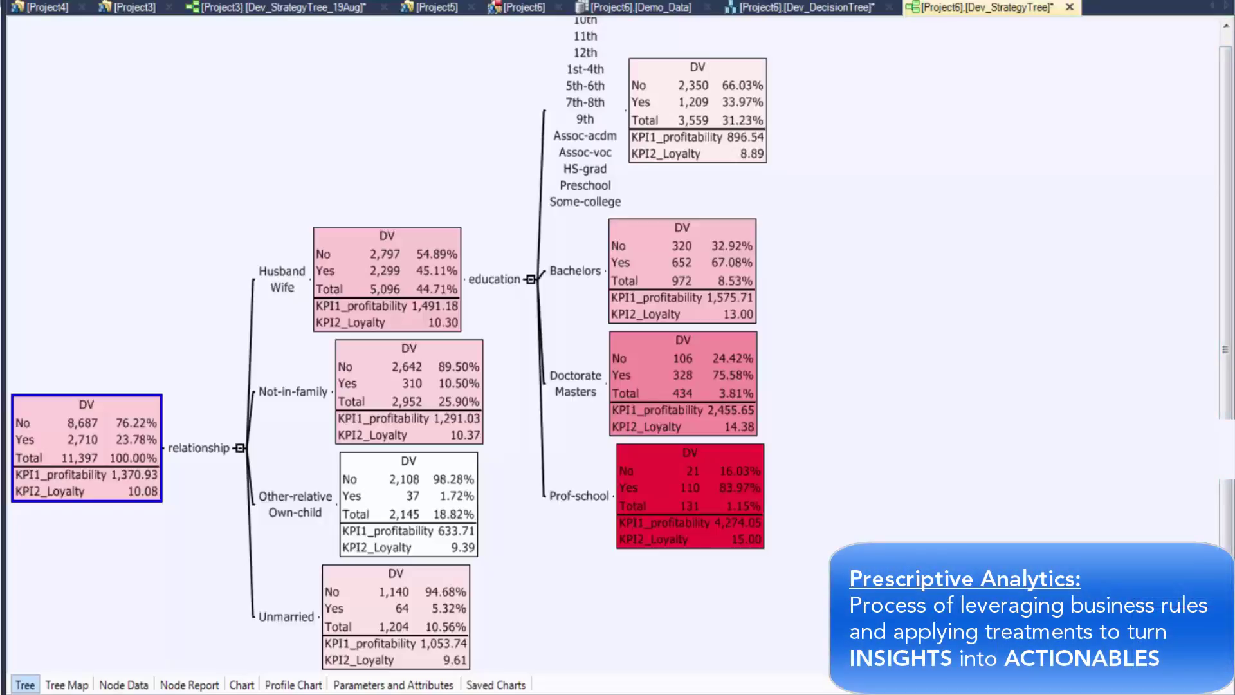
Step: Create a treatment named Gold and assign it to the Prof-school node
{"action": "double_click", "coordinate": [689, 495]}
{"action": "type", "text": "Gold"}
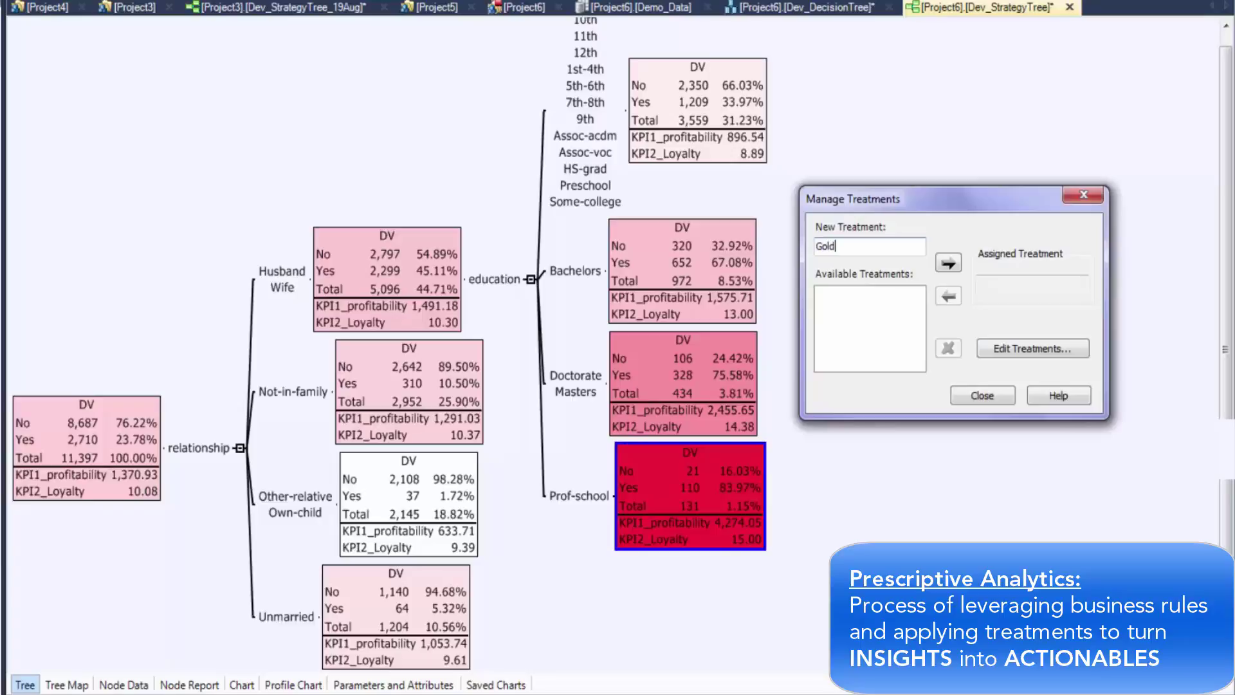
{"action": "key", "text": "Return"}
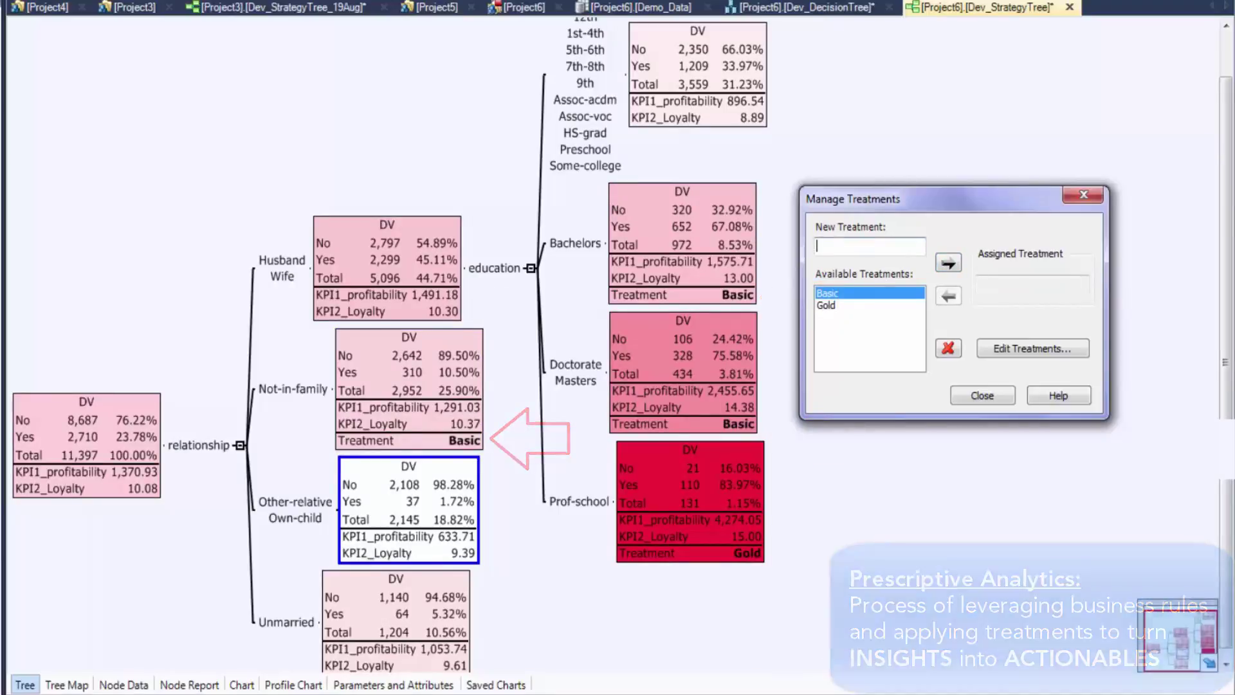
Step: Create a Divest treatment and assign it to the Other-relative/Own-child, Unmarried and 10th-to-Some-college nodes
{"action": "type", "text": "Divest"}
{"action": "key", "text": "Return"}
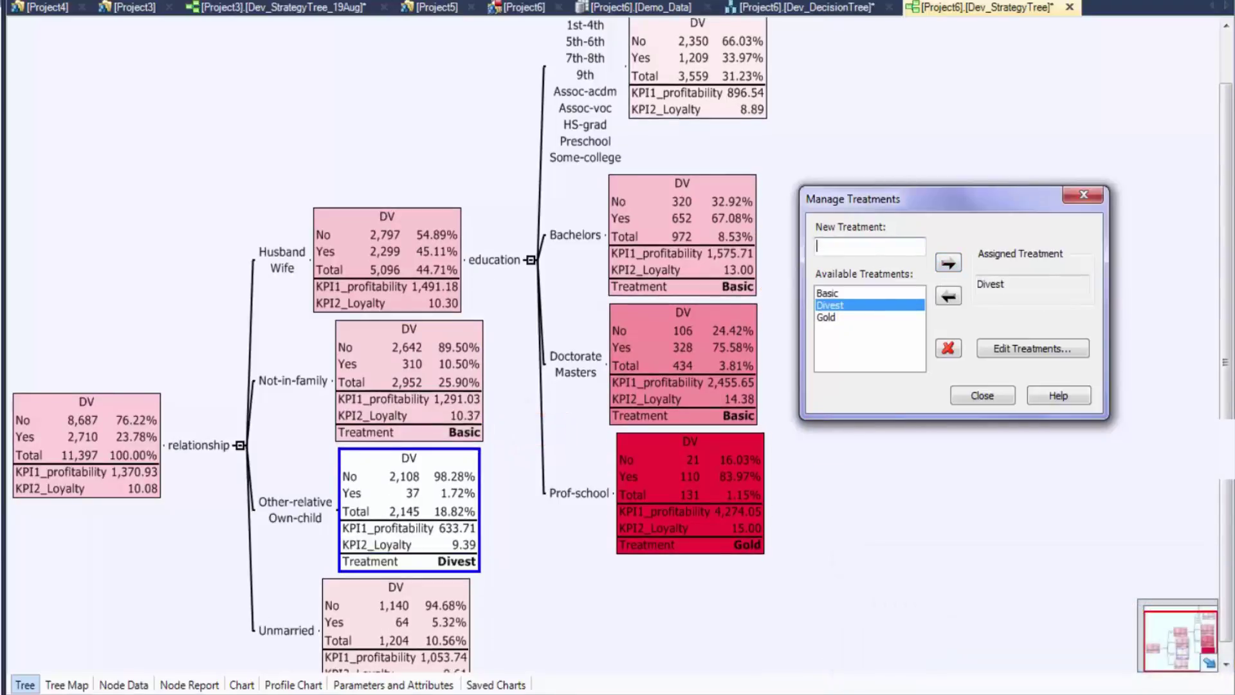
{"action": "left_click", "coordinate": [396, 623]}
{"action": "key", "text": "Return"}
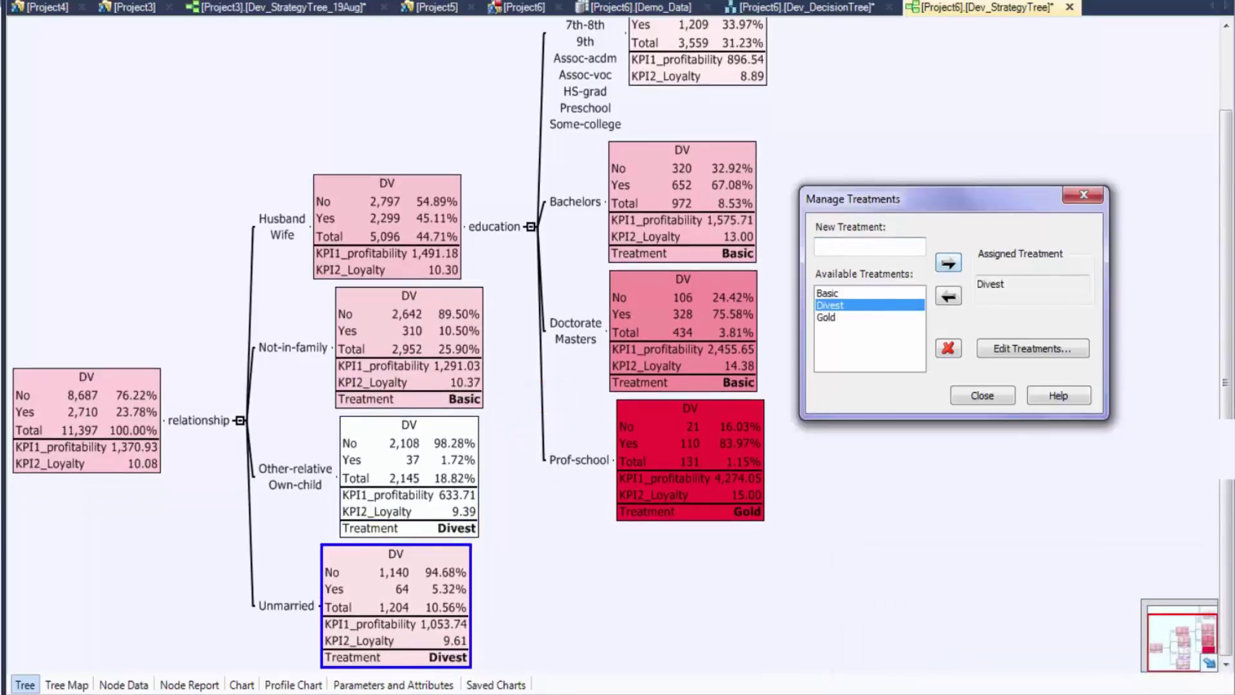
{"action": "left_click", "coordinate": [697, 54]}
{"action": "key", "text": "Return"}
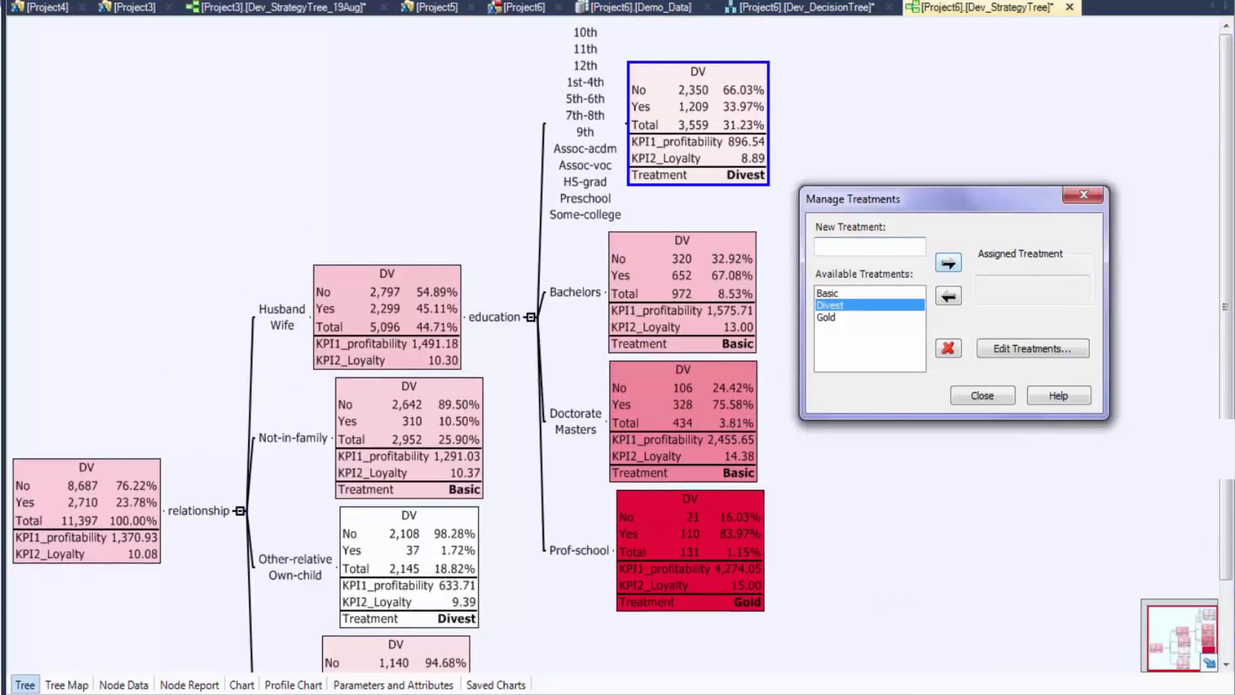
{"action": "left_click_drag", "start_coordinate": [1225, 307], "coordinate": [1226, 382]}
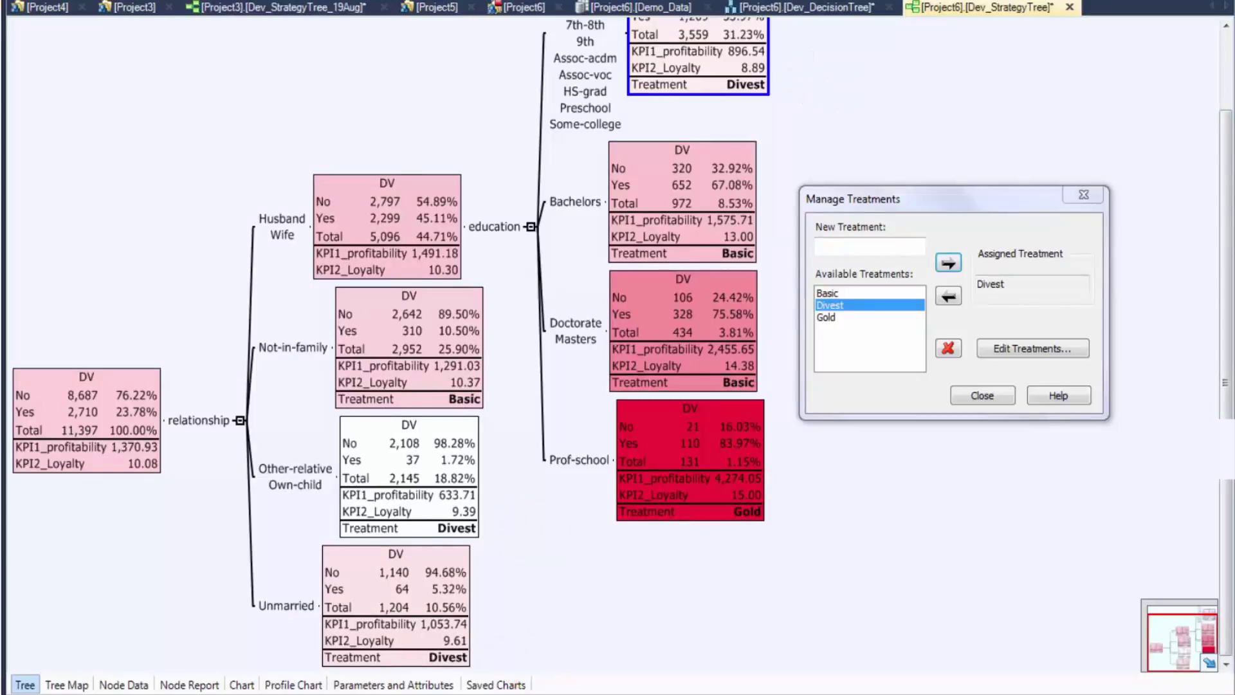
{"action": "key", "text": "Escape"}
Step: Change the node color source so that the tree nodes are colored by their assigned treatment
{"action": "left_click", "coordinate": [360, 158]}
{"action": "left_click", "coordinate": [337, 186]}
{"action": "key", "text": "Return"}
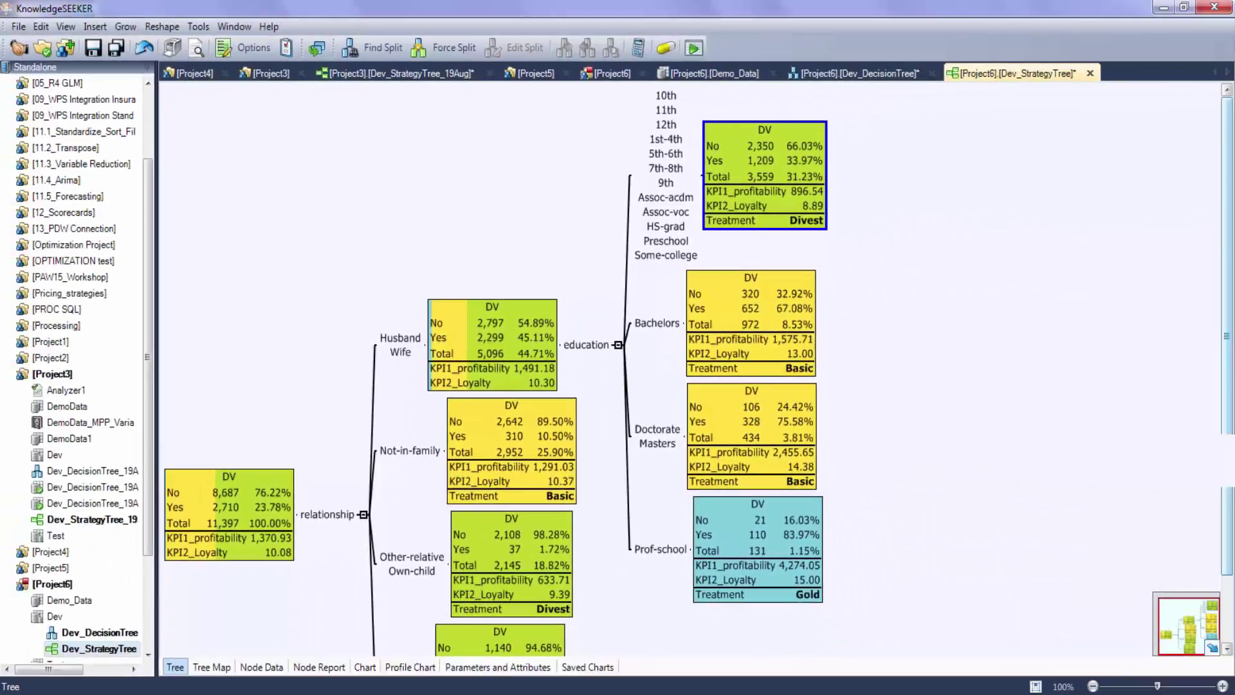
Step: Display the strategy tree's node report and dock it side by side with the tree
{"action": "left_click", "coordinate": [318, 667]}
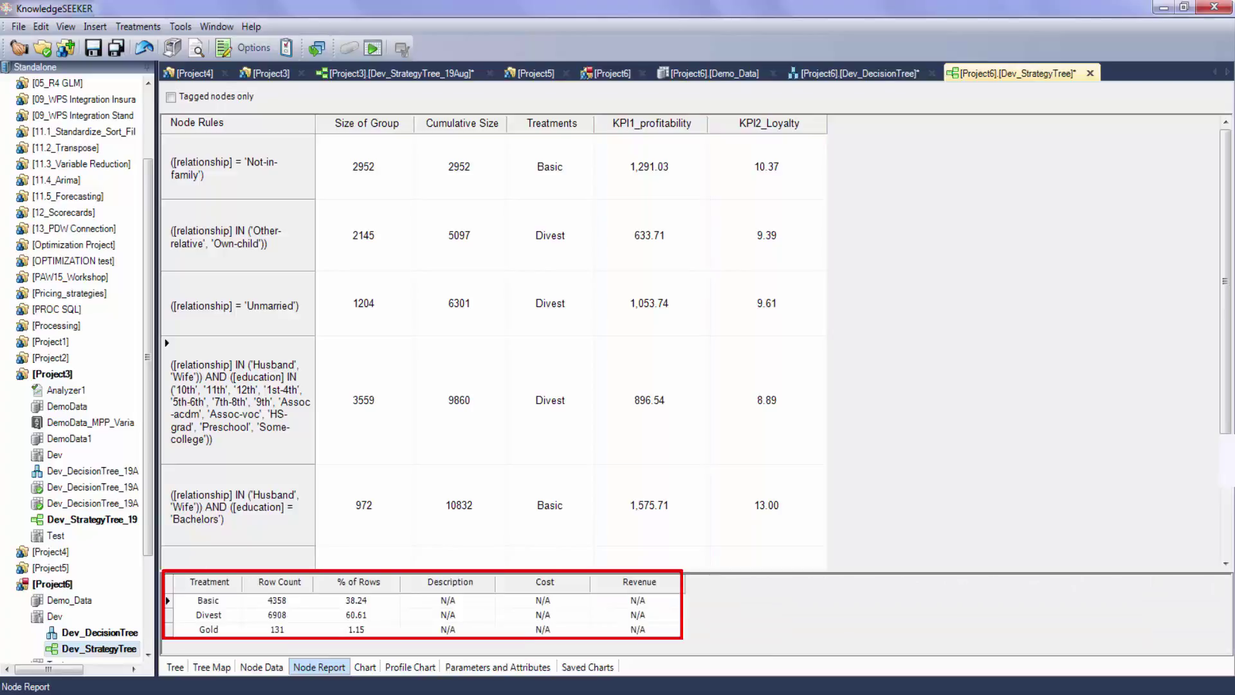
{"action": "mouse_move", "coordinate": [319, 667]}
{"action": "left_mouse_down"}
{"action": "mouse_move", "coordinate": [695, 450]}
{"action": "mouse_move", "coordinate": [1210, 378]}
{"action": "left_mouse_up"}
{"action": "left_click_drag", "start_coordinate": [761, 375], "coordinate": [761, 376]}
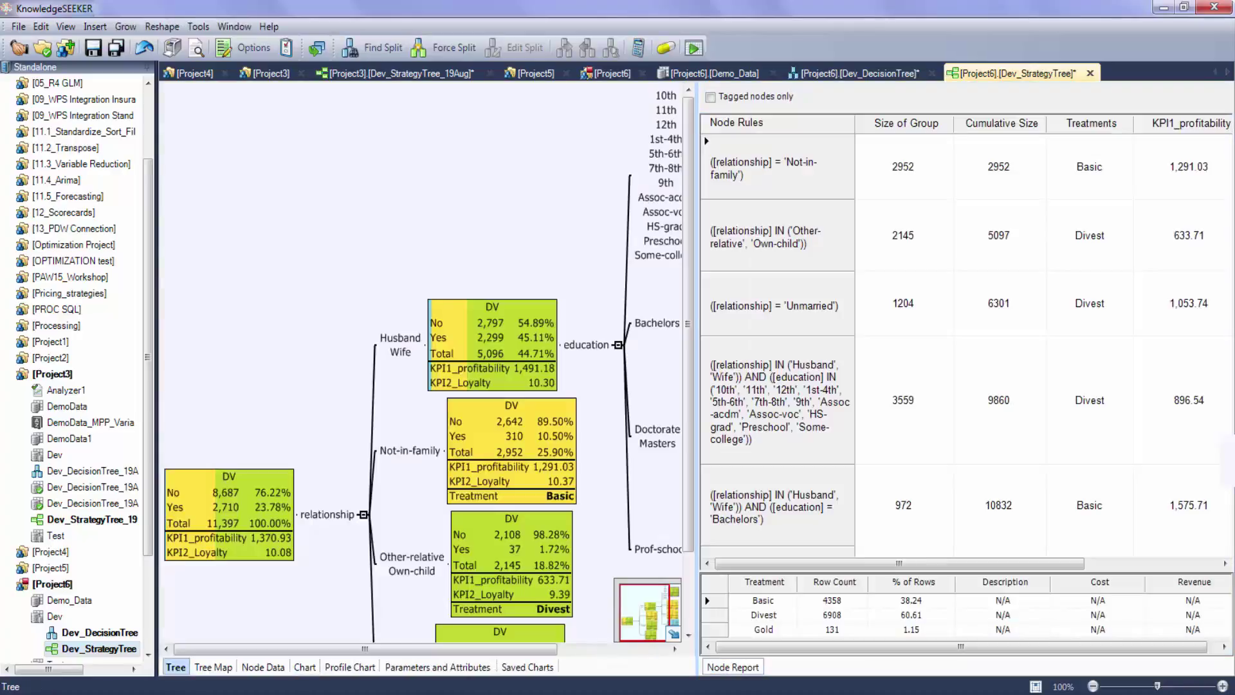
Step: Compare tree nodes with their rules, treatments and KPIs in the node report, hiding the minimap that covers the tree
{"action": "left_click", "coordinate": [512, 564]}
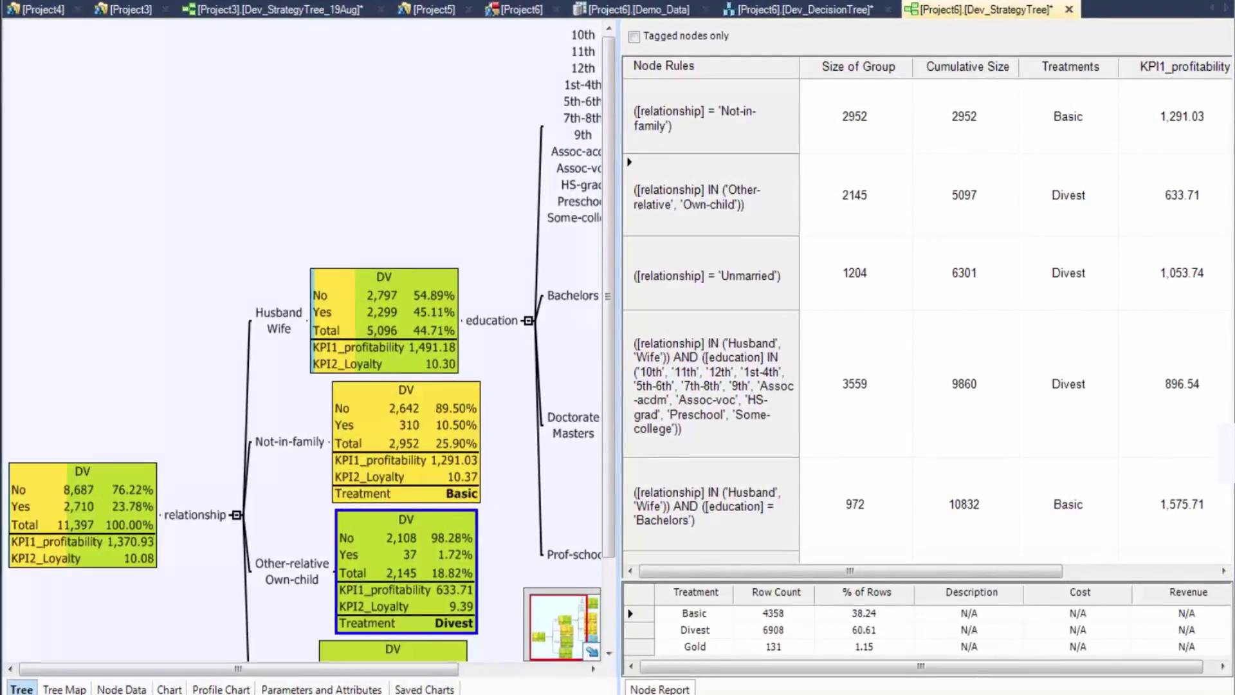
{"action": "left_click", "coordinate": [711, 274]}
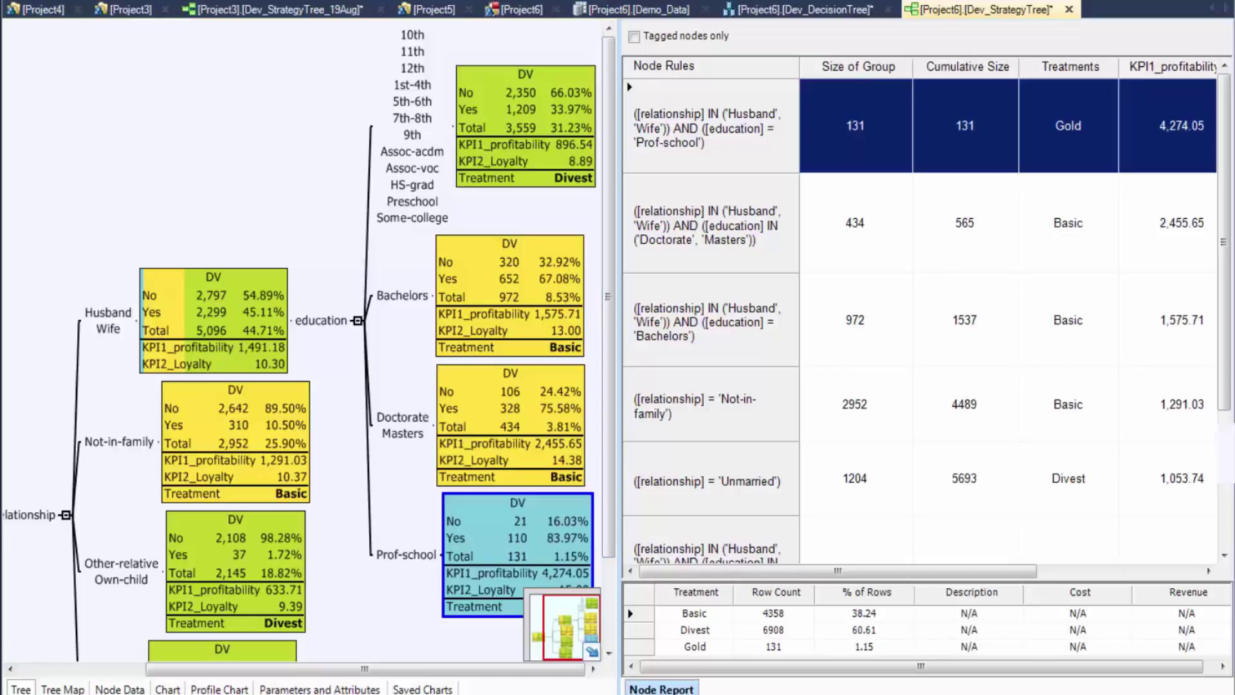
{"action": "left_click", "coordinate": [591, 651]}
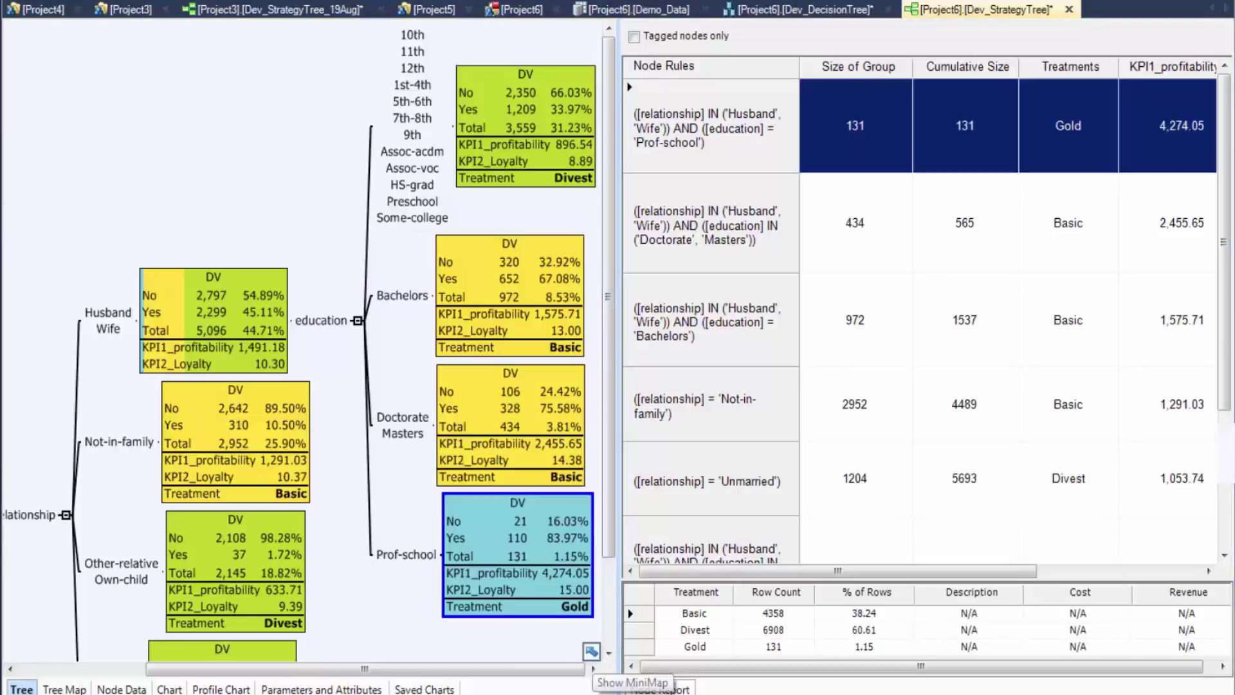
{"action": "scroll", "coordinate": [920, 321], "scroll_direction": "down", "scroll_amount": 2}
{"action": "left_click", "coordinate": [854, 509]}
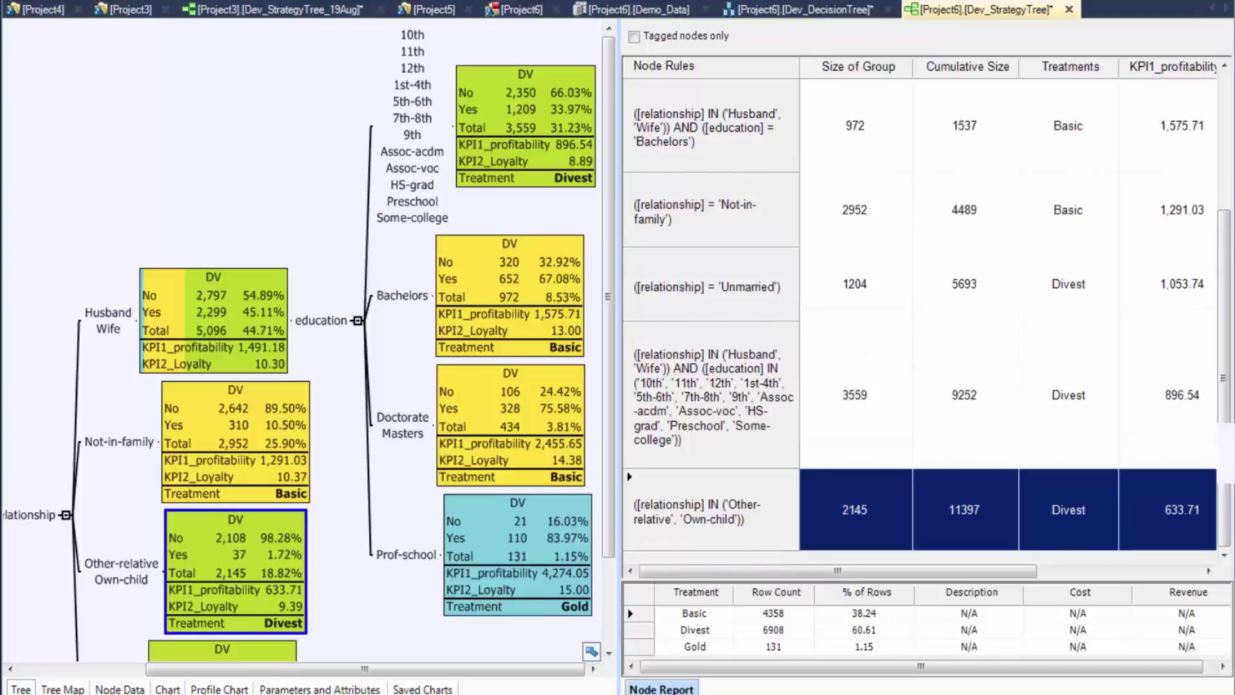
Step: Create a Silver treatment and assign it to the Husband/Wife Prof-school rule in the node report
{"action": "scroll", "coordinate": [1020, 320], "scroll_direction": "up", "scroll_amount": 2}
{"action": "left_click", "coordinate": [1020, 118]}
{"action": "right_click", "coordinate": [1020, 118]}
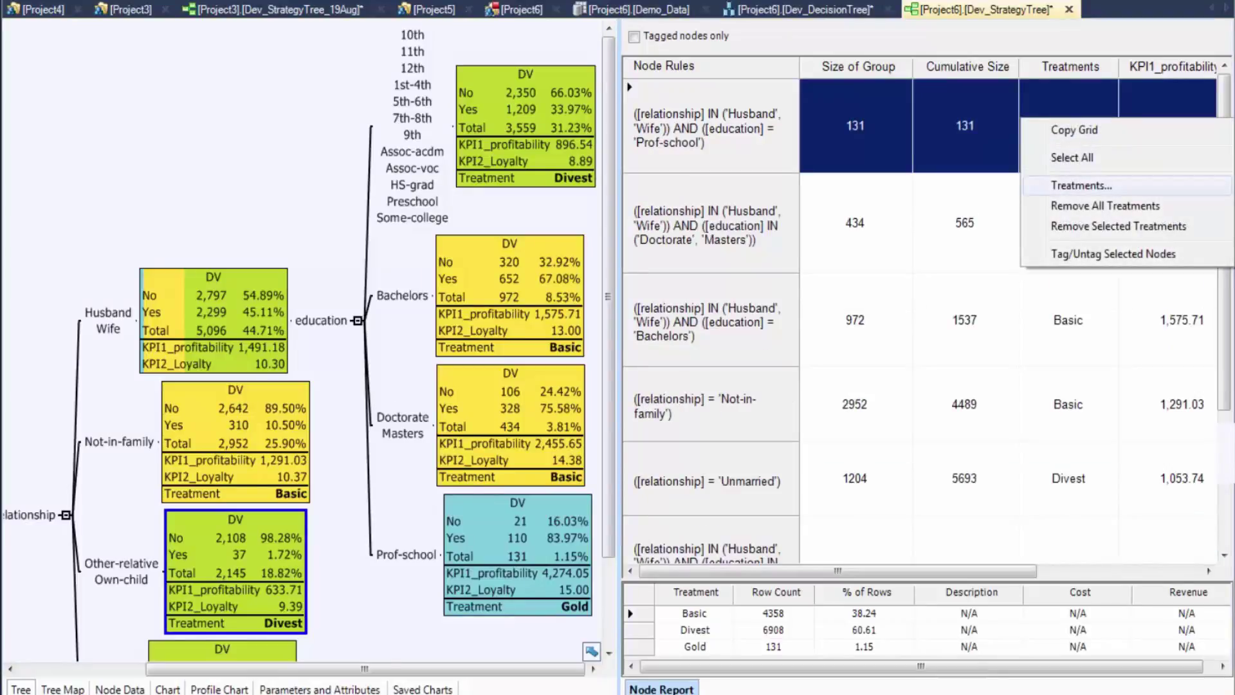
{"action": "left_click", "coordinate": [1082, 185]}
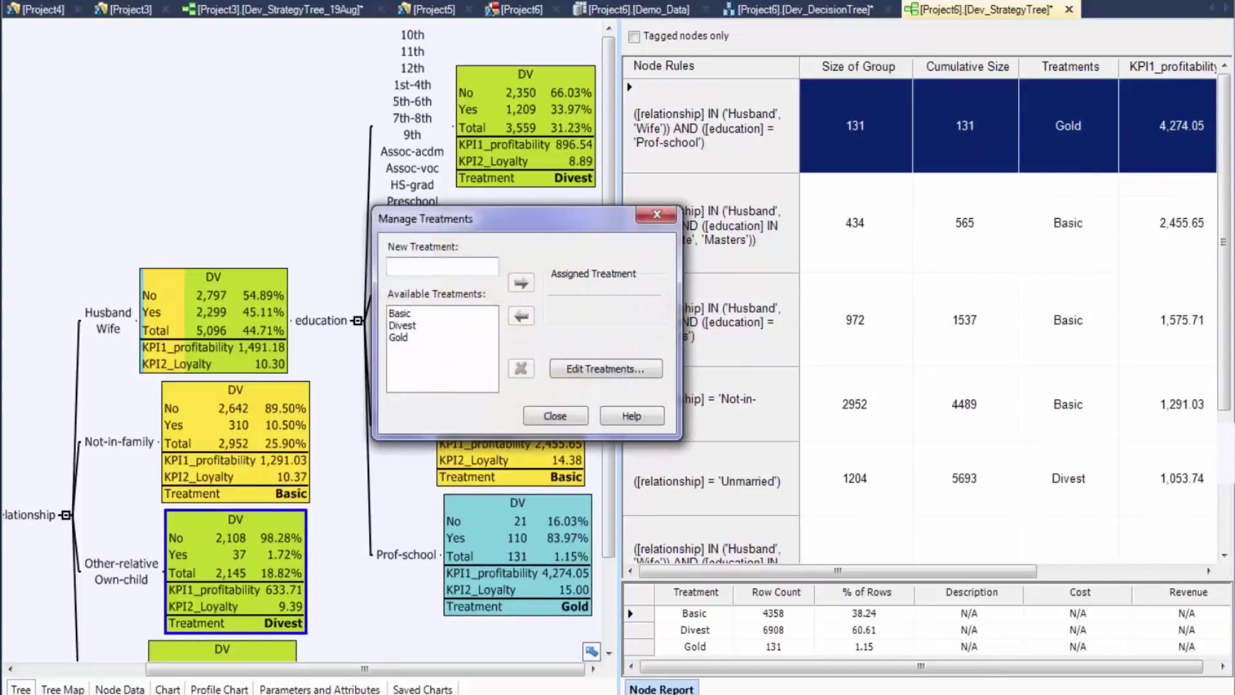
{"action": "type", "text": "Silver"}
{"action": "left_click", "coordinate": [521, 282]}
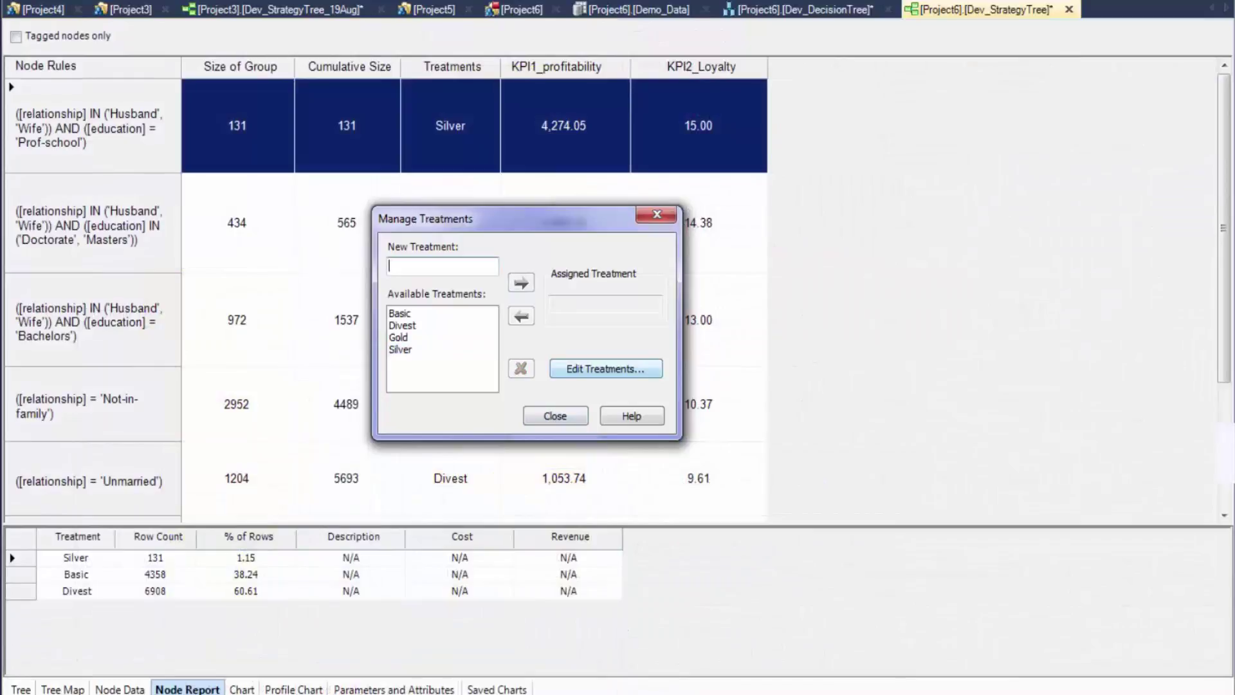
Step: Set treatment cost and revenue to 100/250 for Gold, 80/200 for Basic, 0/20 for Divest and 90/220 for Silver
{"action": "left_click", "coordinate": [606, 368]}
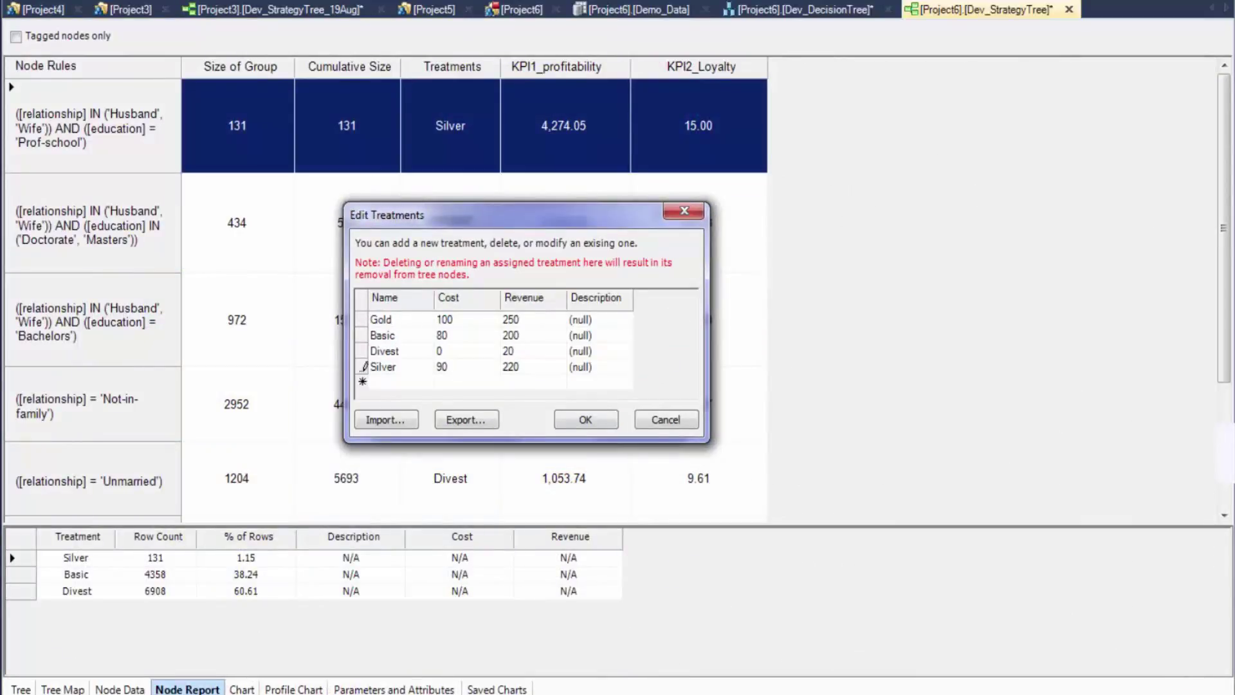
{"action": "left_click", "coordinate": [586, 419]}
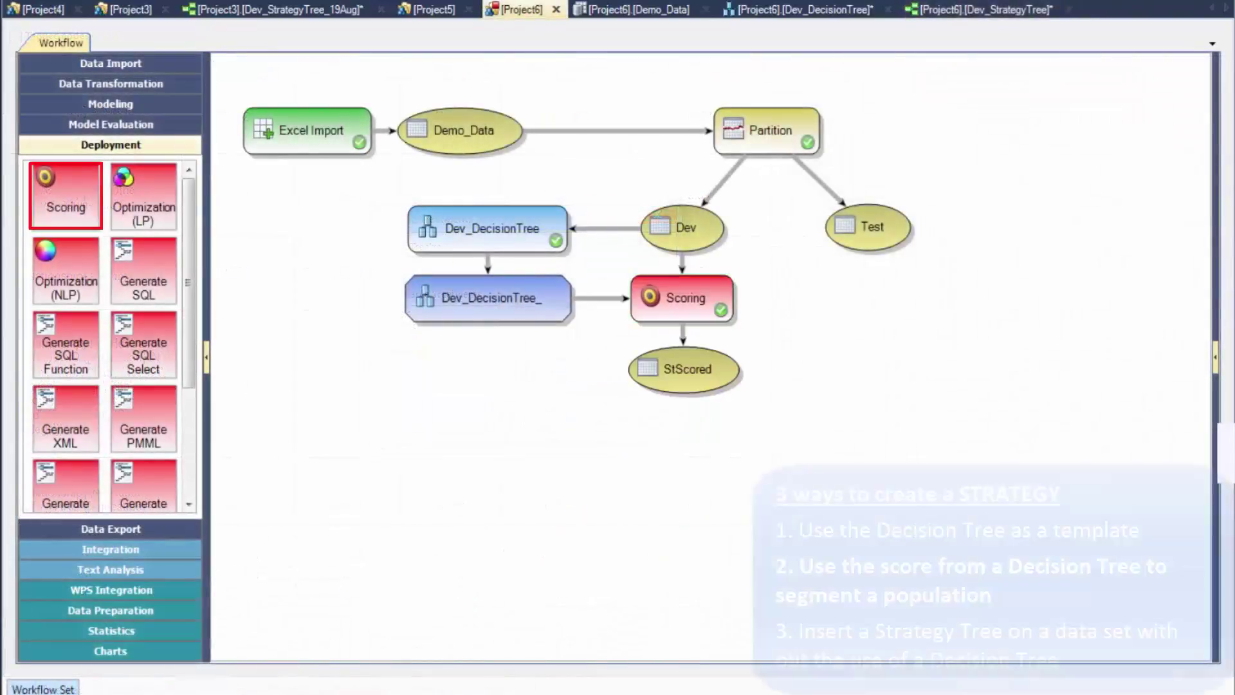
Step: Add a Strategy Tree to the scored data set StScored in the workflow
{"action": "left_click", "coordinate": [110, 103]}
{"action": "left_click_drag", "start_coordinate": [143, 229], "coordinate": [683, 438]}
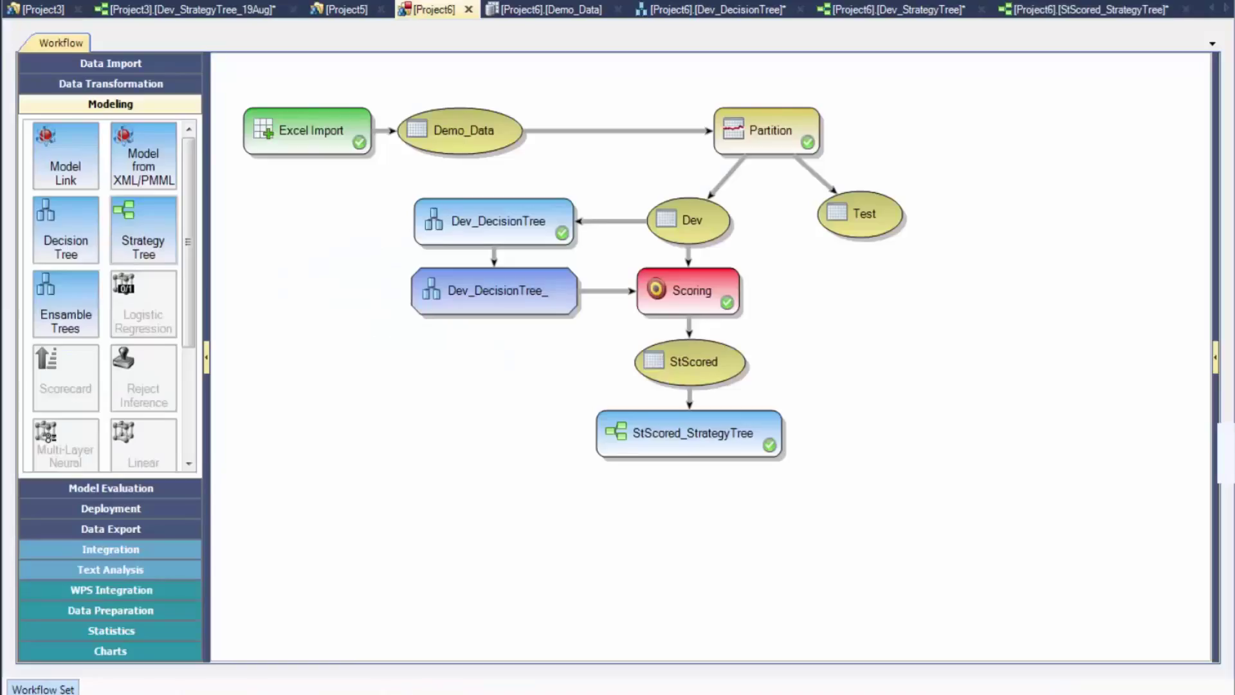
Step: Insert another Strategy Tree, link it directly to the Dev data set and run it without a decision tree
{"action": "left_click_drag", "start_coordinate": [142, 229], "coordinate": [831, 357]}
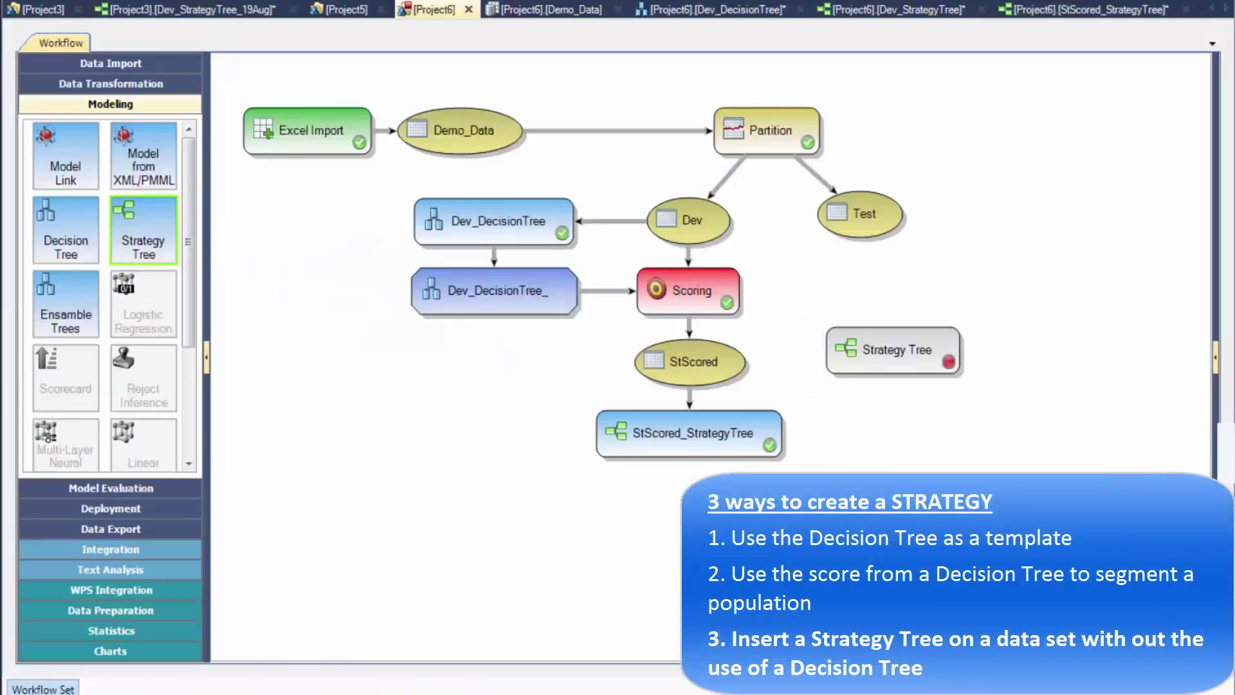
{"action": "mouse_move", "coordinate": [716, 239]}
{"action": "left_mouse_down"}
{"action": "mouse_move", "coordinate": [893, 360]}
{"action": "mouse_move", "coordinate": [935, 450]}
{"action": "mouse_move", "coordinate": [930, 435]}
{"action": "left_mouse_up"}
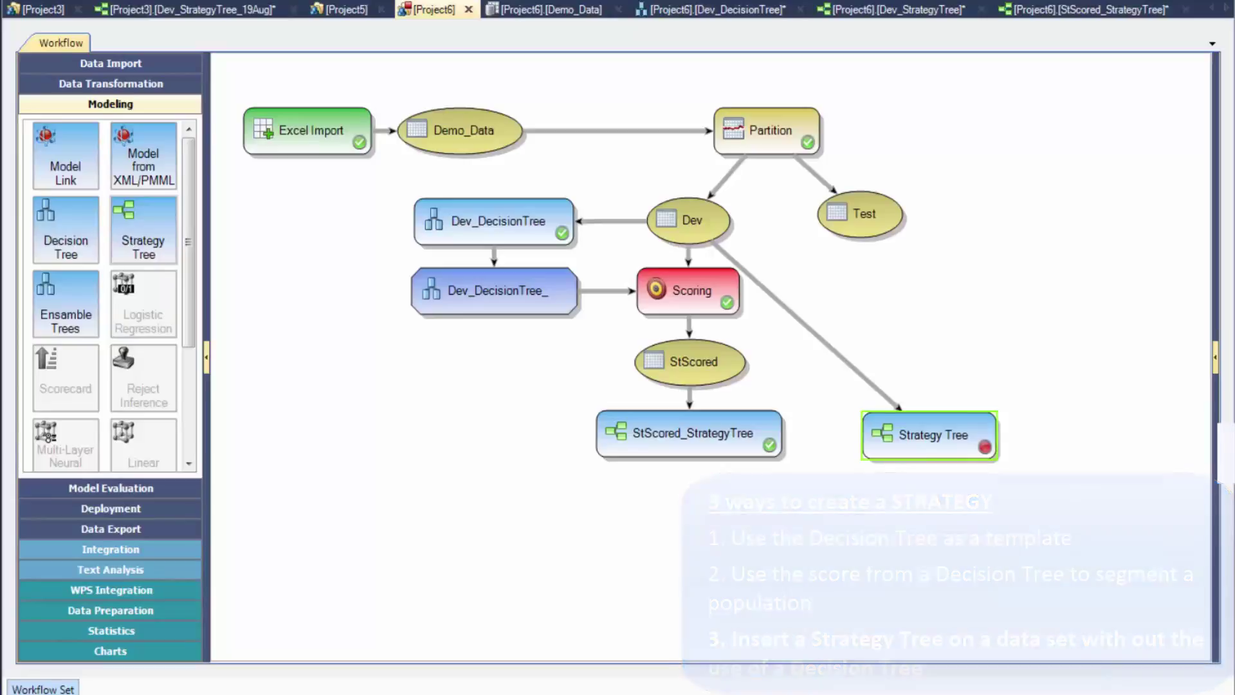
{"action": "double_click", "coordinate": [930, 435]}
{"action": "key", "text": "Return"}
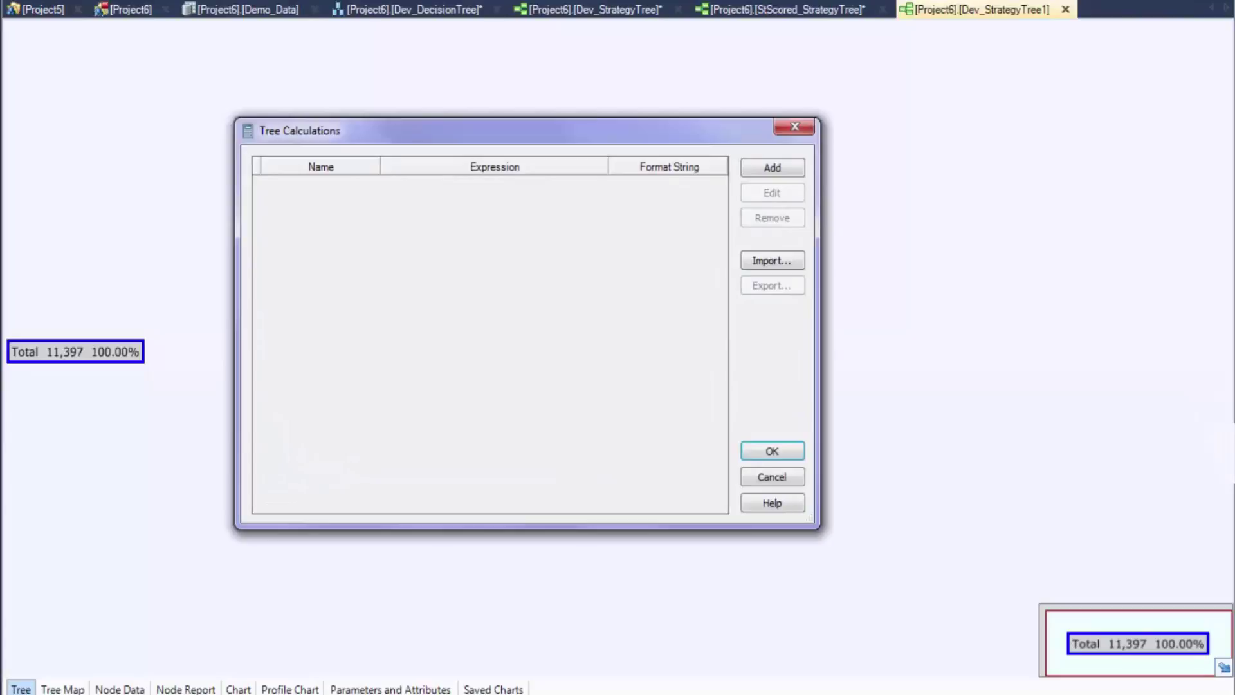
Step: Import the KPI1_profitability and KPI2_Loyalty calculations from another strategy tree into the new tree
{"action": "left_click", "coordinate": [772, 260]}
{"action": "left_click", "coordinate": [385, 301]}
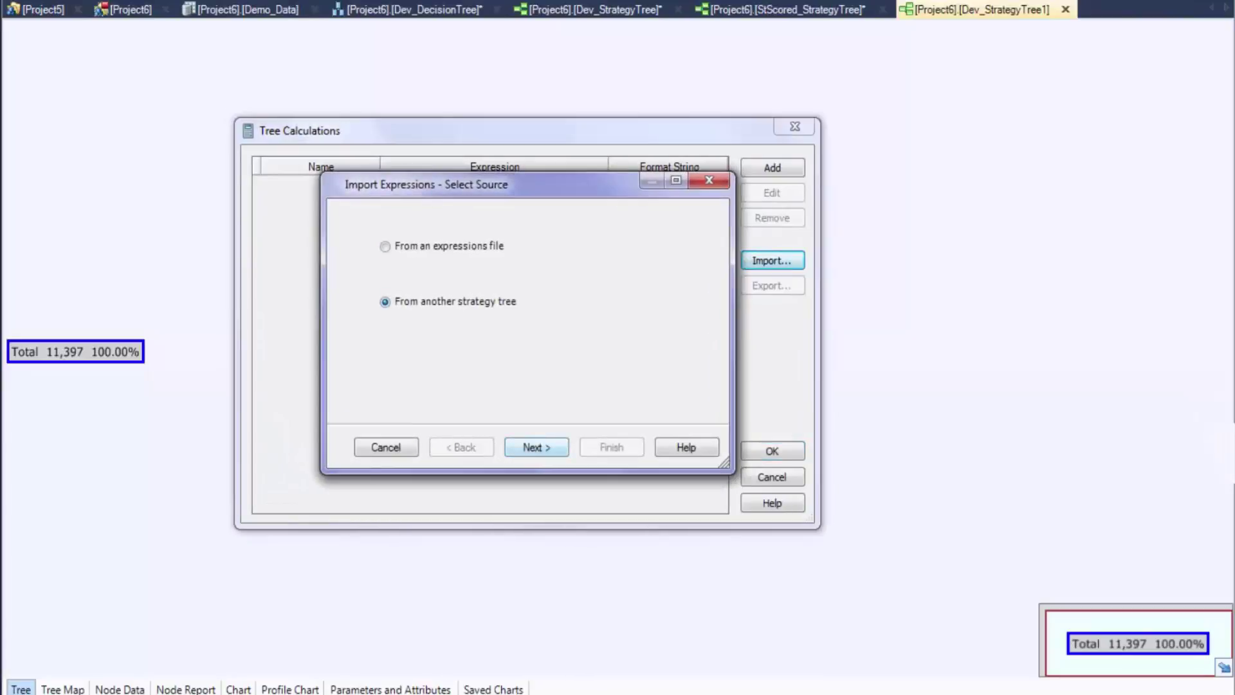
{"action": "key", "text": "Return"}
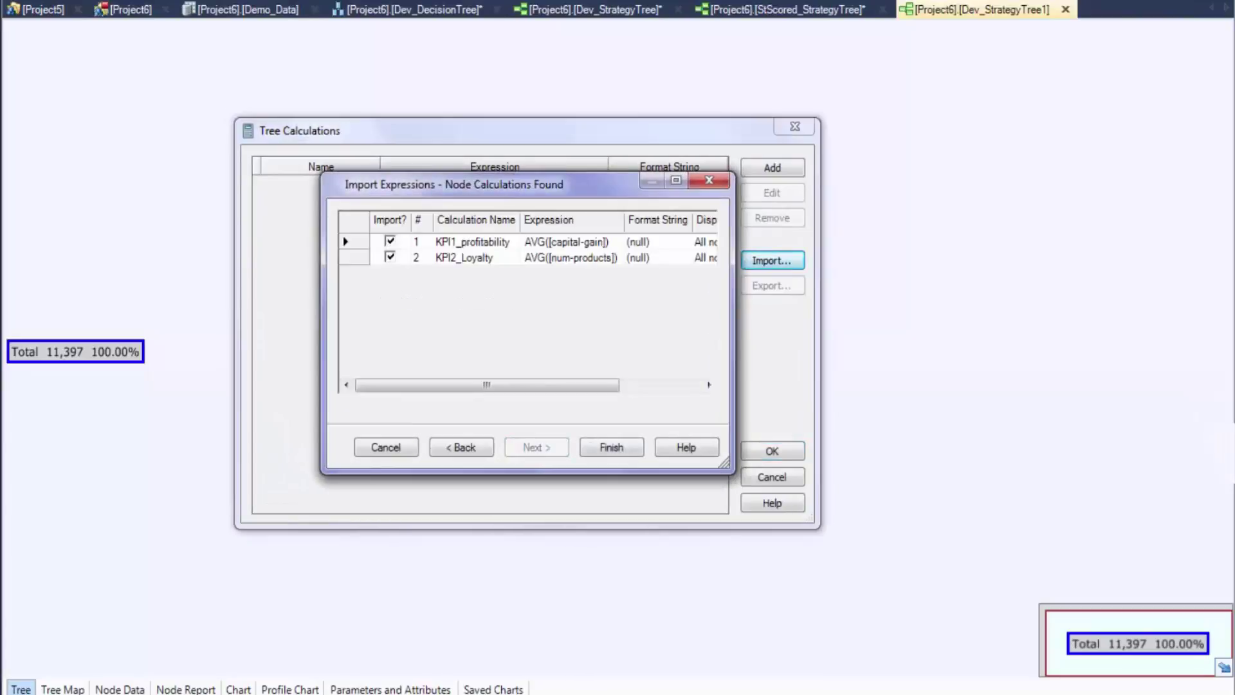
{"action": "key", "text": "Return"}
{"action": "key", "text": "Return"}
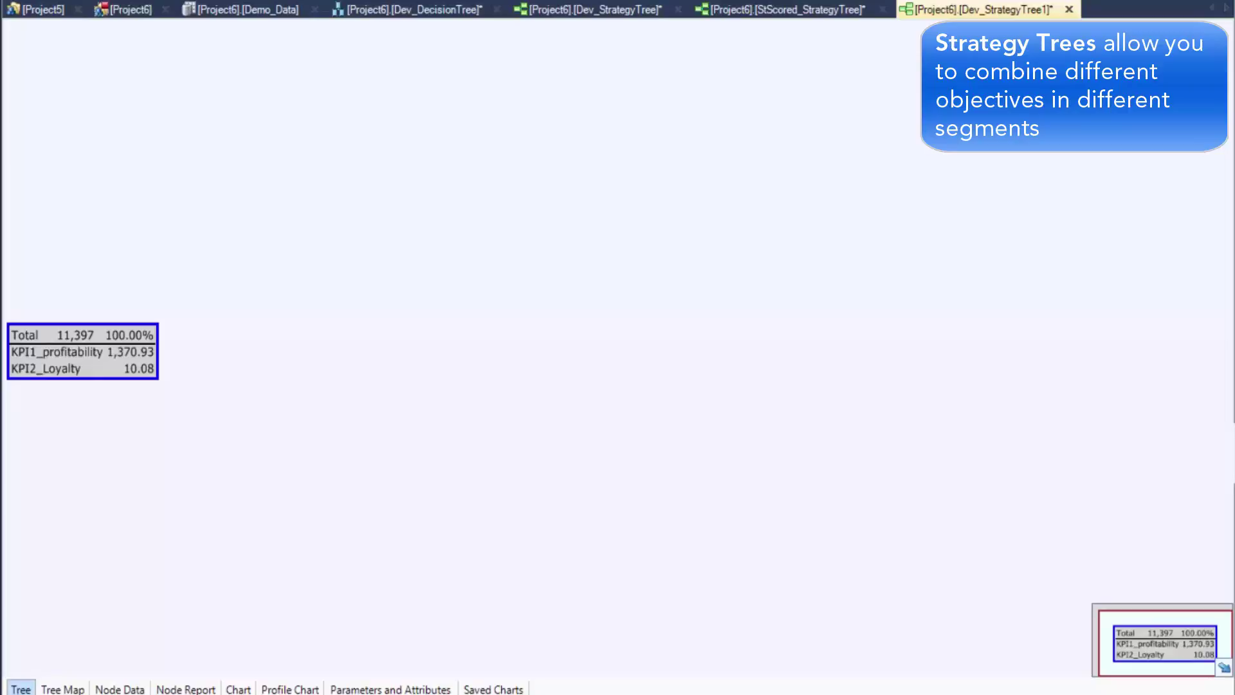
Step: Split the root node by relationship, using DV as the dependent variable
{"action": "right_click", "coordinate": [133, 341]}
{"action": "left_click", "coordinate": [193, 375]}
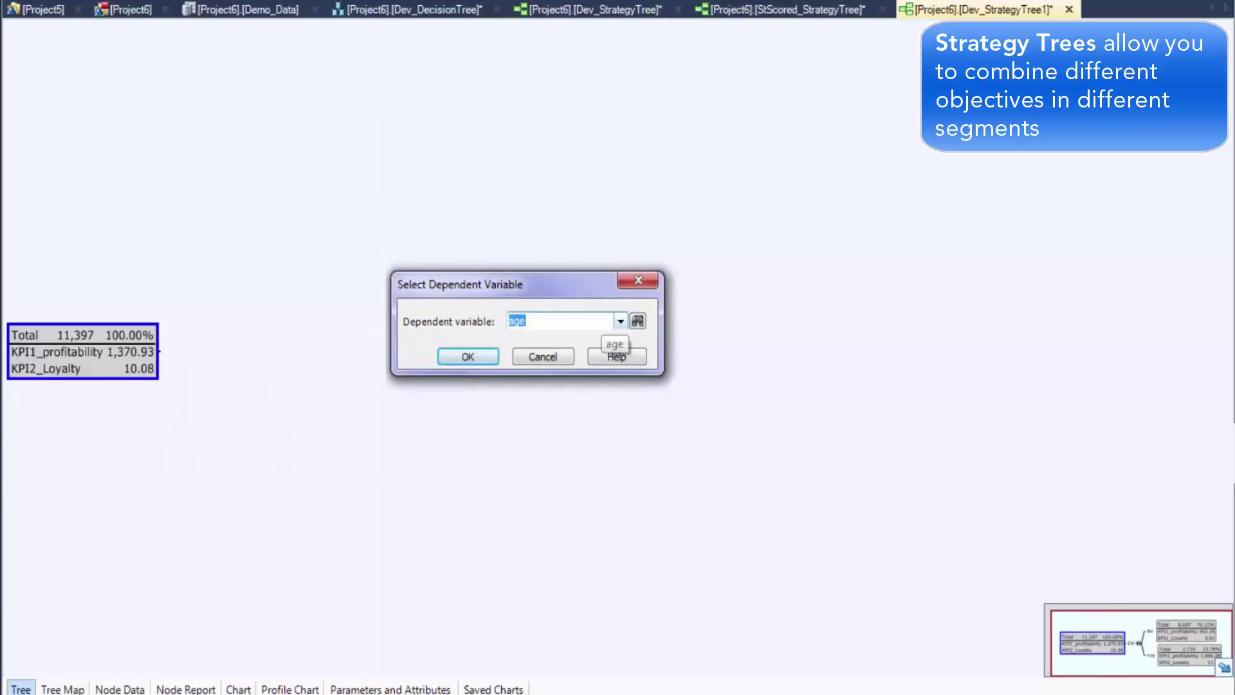
{"action": "left_click", "coordinate": [620, 321]}
{"action": "left_click", "coordinate": [560, 400]}
{"action": "left_click", "coordinate": [468, 356]}
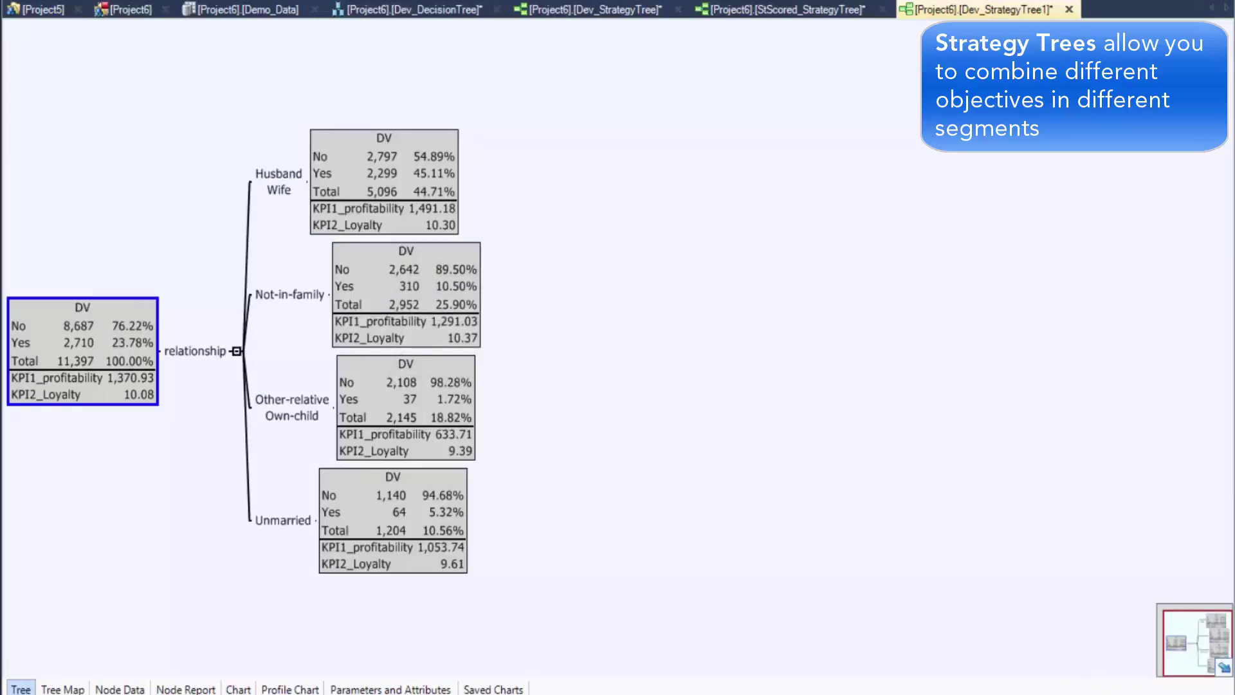
Step: Split the Husband/Wife node by capital-gain, using Amount_of_Sales as the dependent variable
{"action": "left_click", "coordinate": [384, 182]}
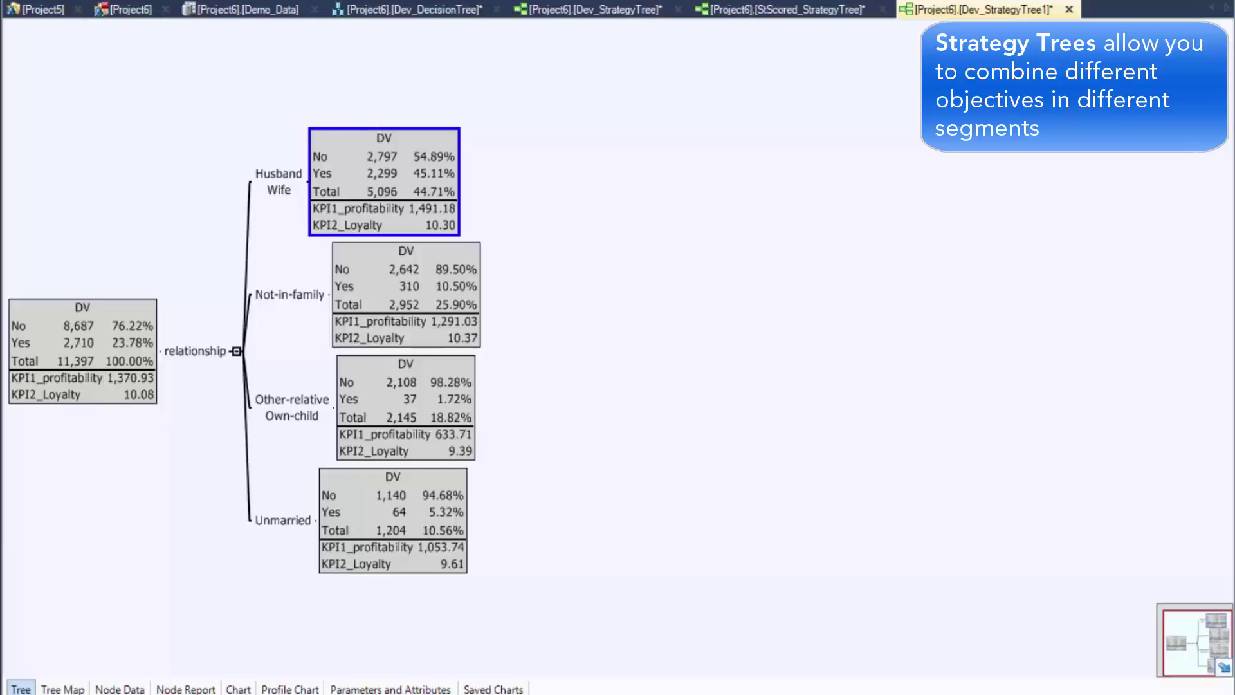
{"action": "right_click", "coordinate": [436, 170]}
{"action": "left_click", "coordinate": [491, 184]}
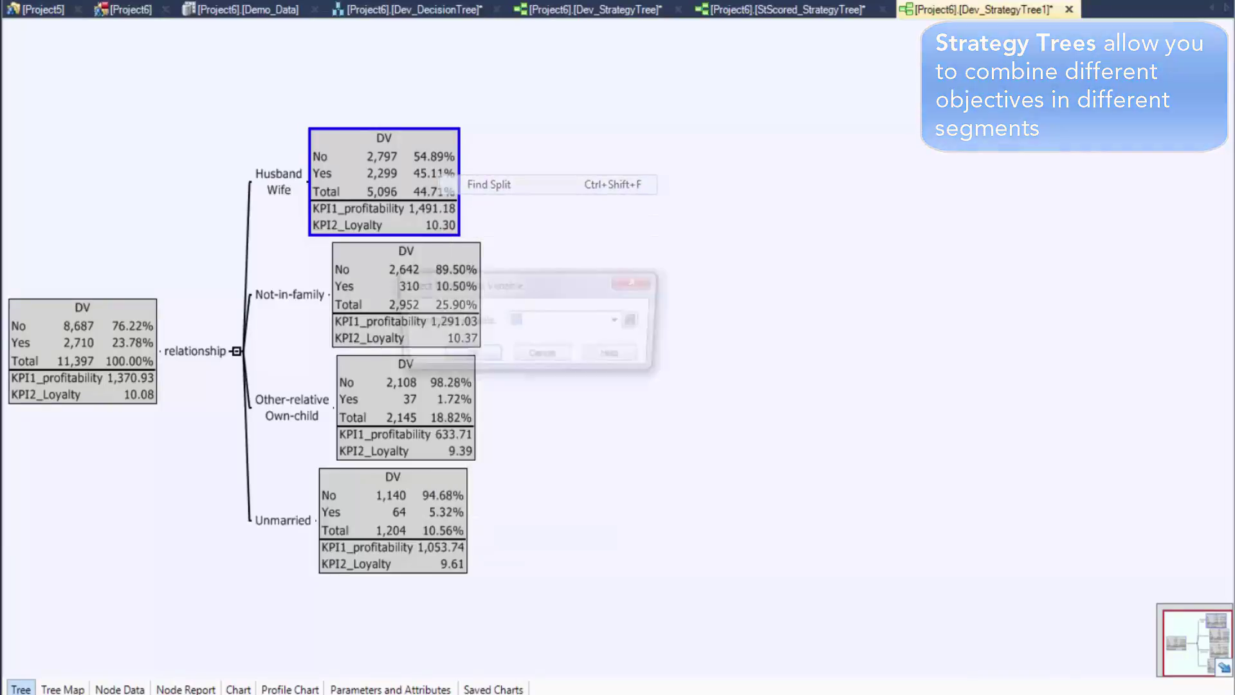
{"action": "left_click", "coordinate": [620, 321]}
{"action": "left_click", "coordinate": [544, 349]}
{"action": "left_click", "coordinate": [467, 356]}
{"action": "key", "text": "Return"}
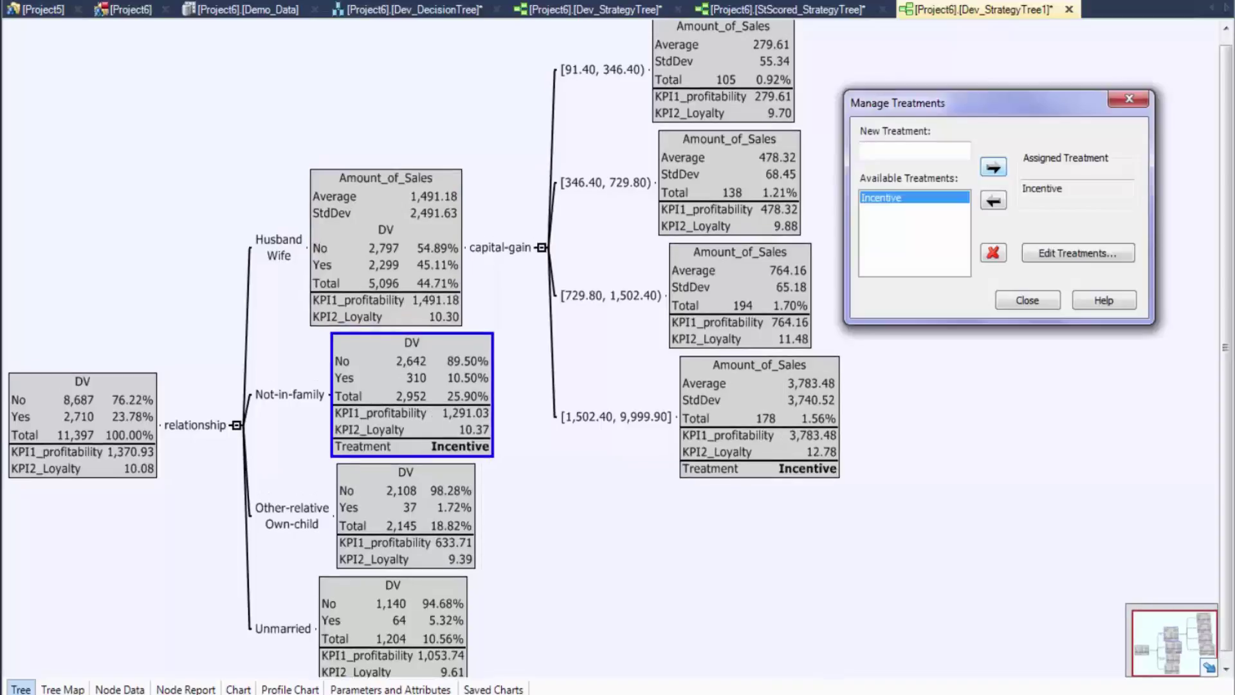
Step: Assign xsell to the Unmarried, Other-relative/Own-child and 729.80–1,502.40 capital-gain nodes, and Std_Mailing to the two lowest capital-gain nodes
{"action": "left_click", "coordinate": [393, 614]}
{"action": "left_click", "coordinate": [992, 167]}
{"action": "left_click", "coordinate": [405, 493]}
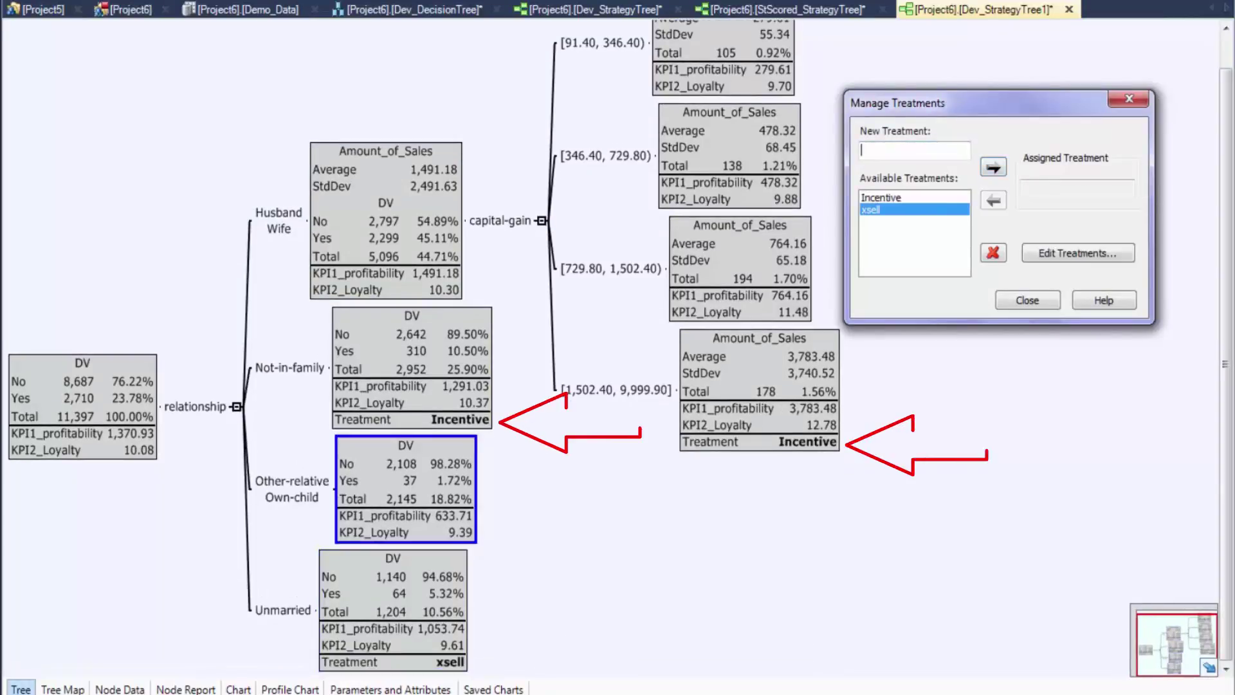
{"action": "left_click", "coordinate": [992, 166]}
{"action": "left_click", "coordinate": [740, 260]}
{"action": "left_click", "coordinate": [993, 167]}
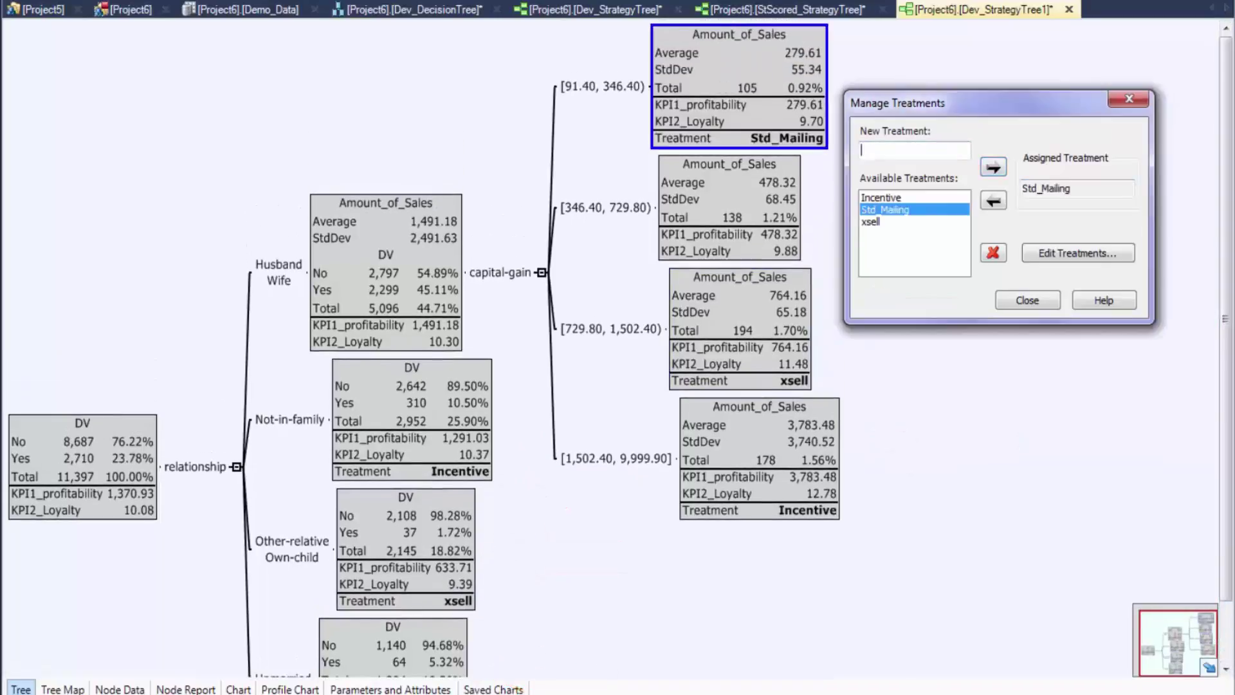
{"action": "left_click", "coordinate": [740, 193]}
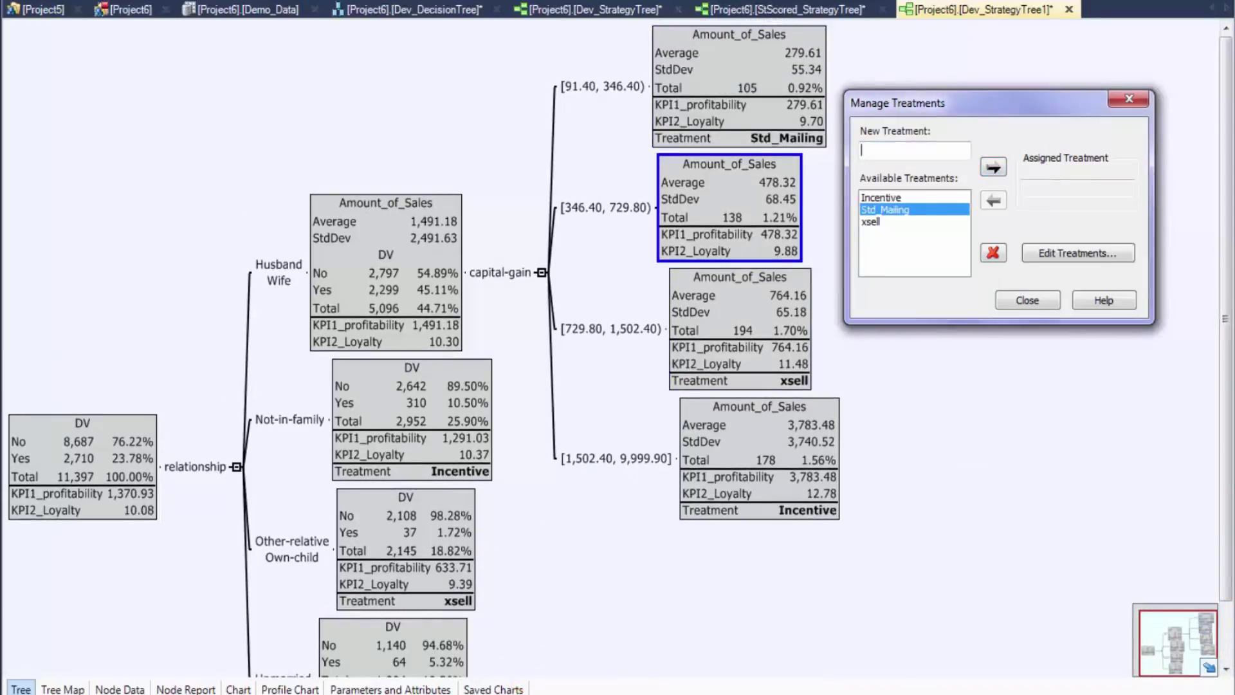
{"action": "left_click", "coordinate": [993, 167]}
{"action": "left_click", "coordinate": [1027, 300]}
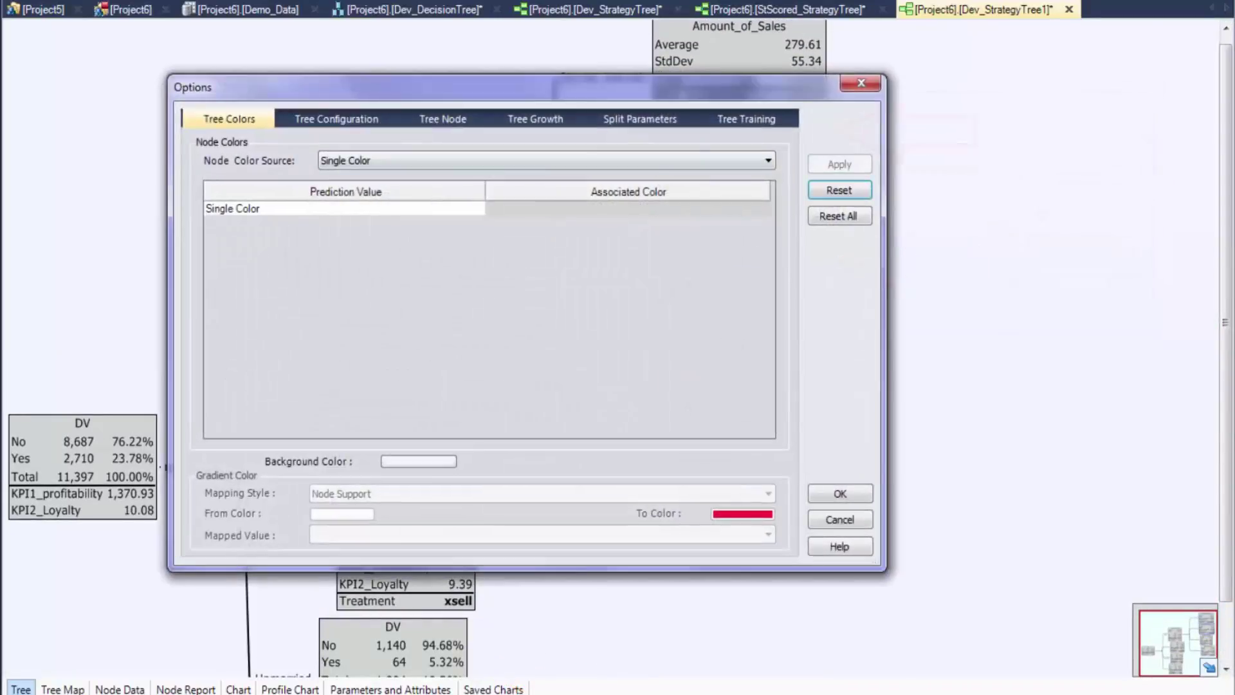
Step: Choose a different node color source in the strategy tree's color options
{"action": "left_click", "coordinate": [546, 160]}
{"action": "left_click", "coordinate": [346, 189]}
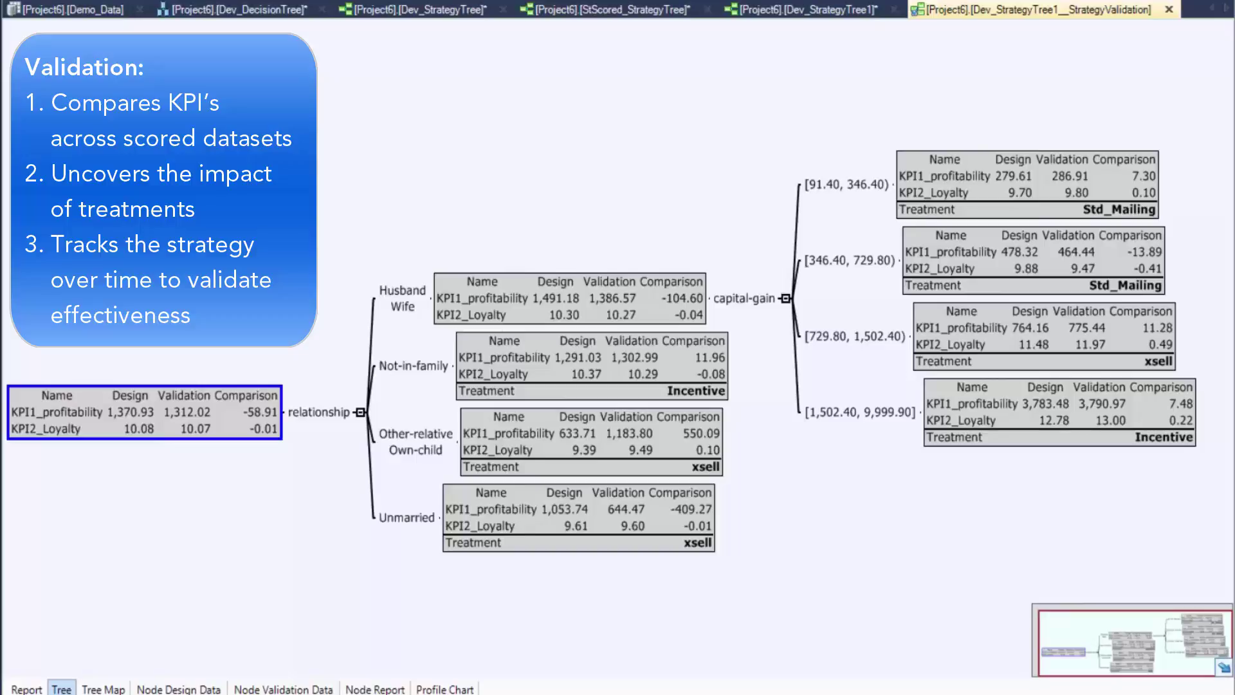
Step: Tag the Unmarried and 346.40–729.80 capital-gain nodes in the validation tree and compare their KPIs in the tagged-only node report
{"action": "left_click", "coordinate": [1223, 666]}
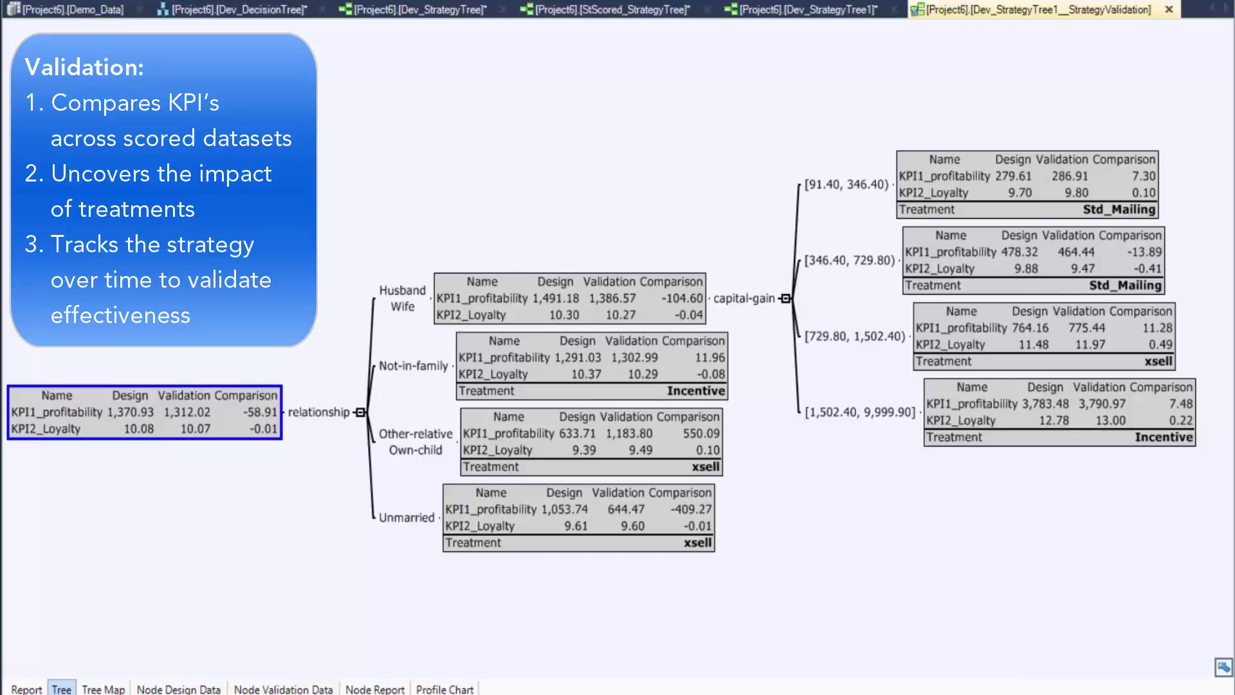
{"action": "right_click", "coordinate": [526, 520]}
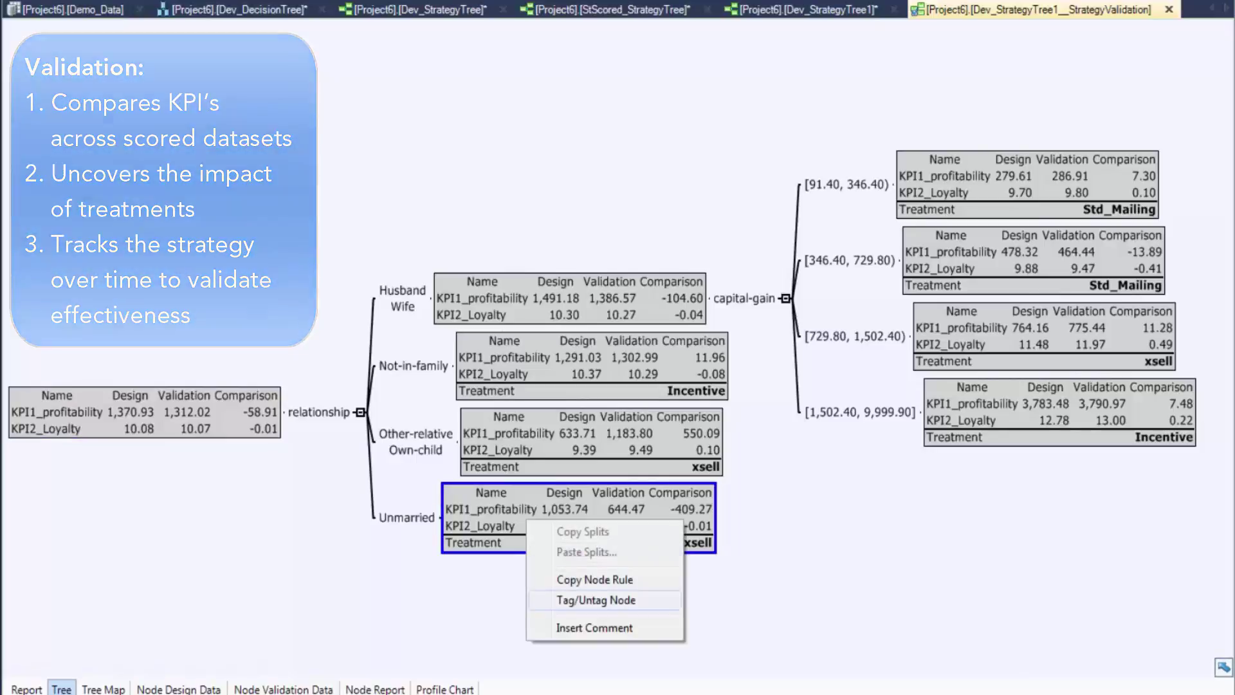
{"action": "left_click", "coordinate": [595, 601]}
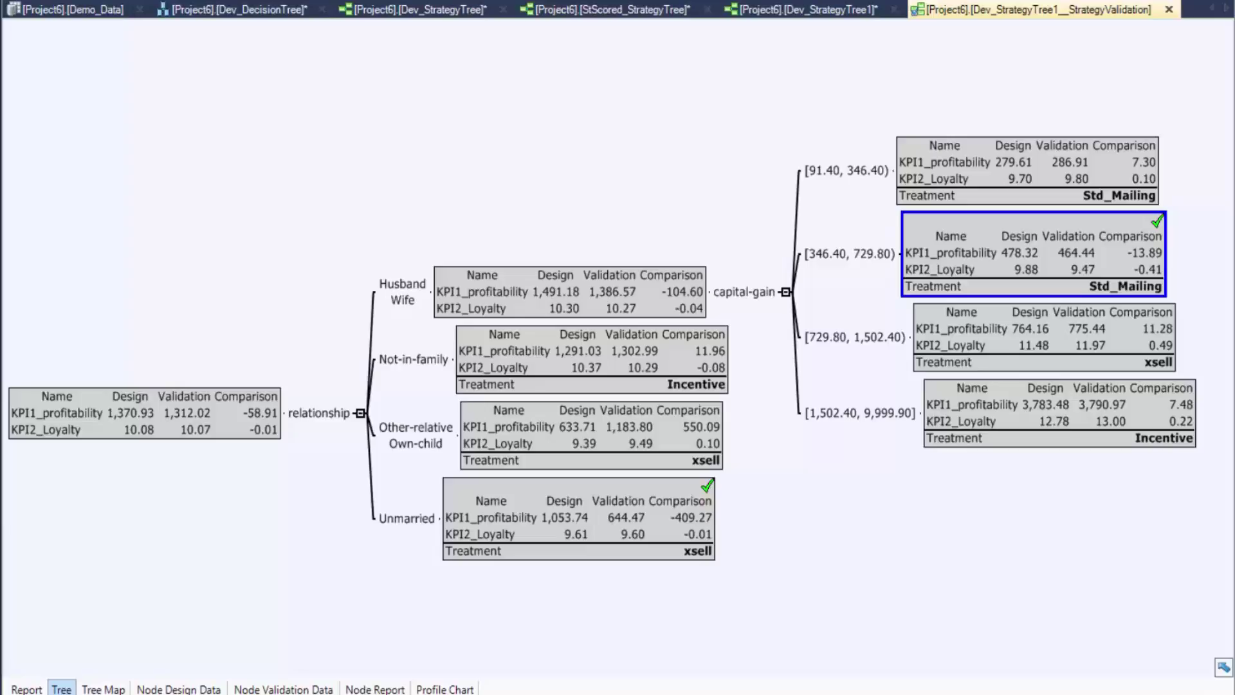
{"action": "left_click", "coordinate": [375, 689]}
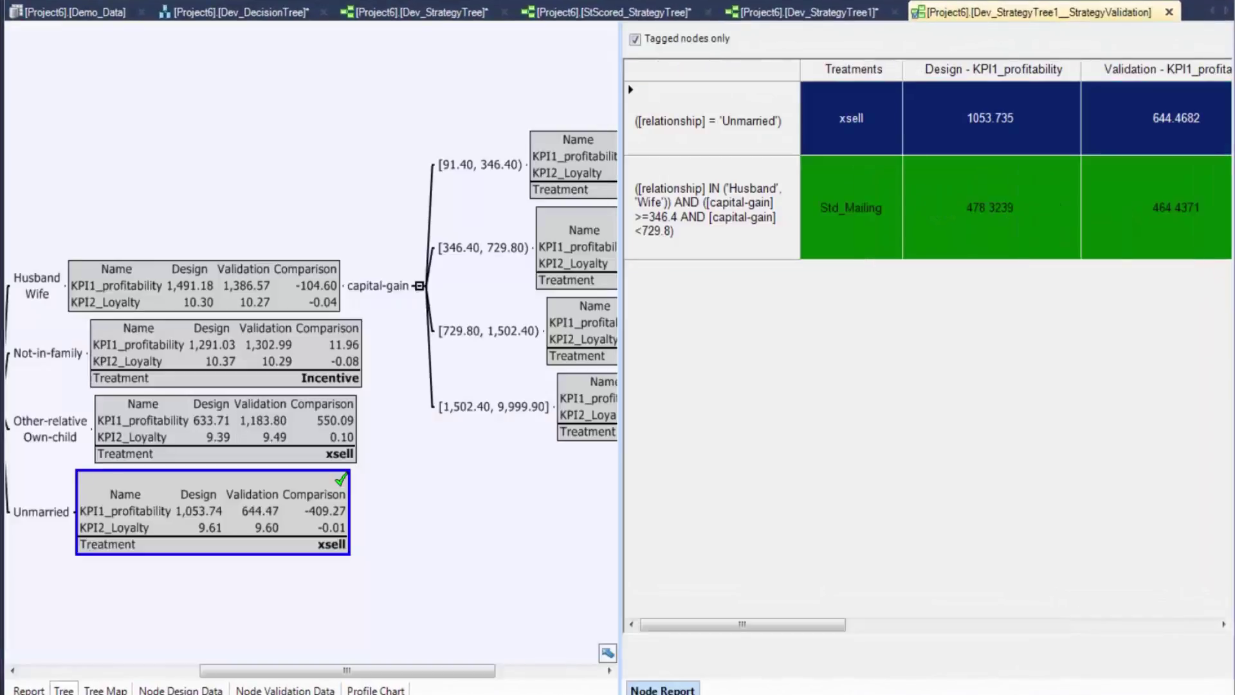
{"action": "left_click_drag", "start_coordinate": [743, 624], "coordinate": [1004, 624]}
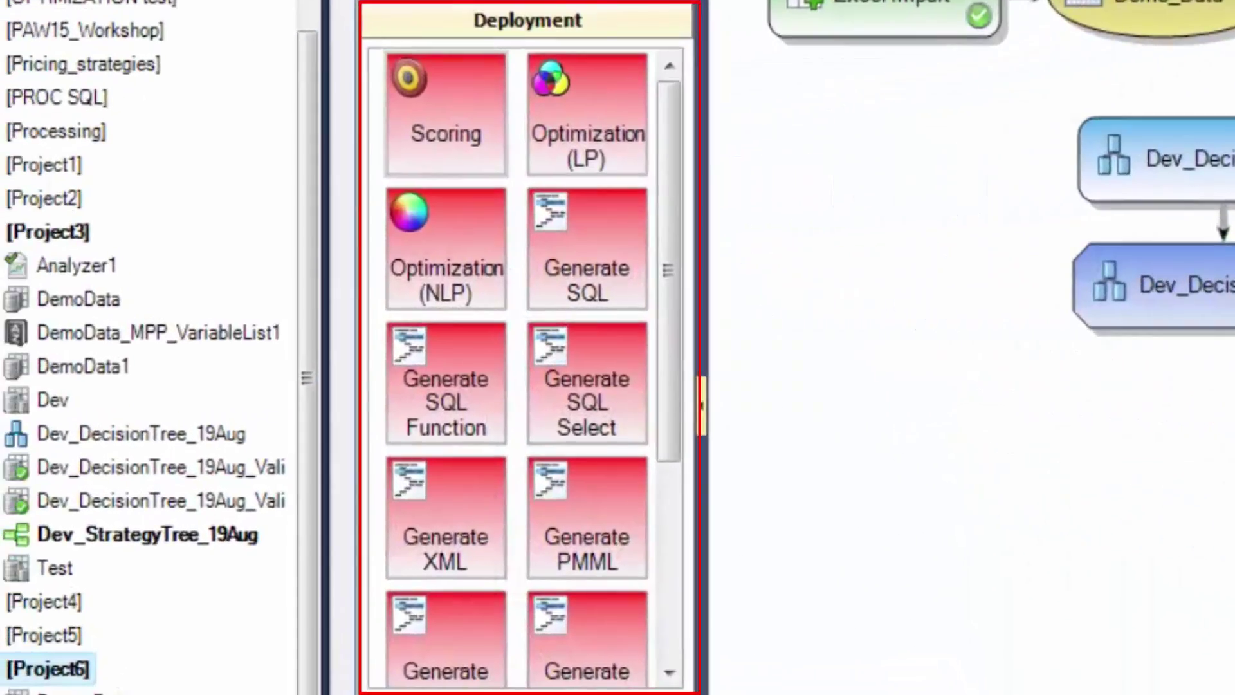
Step: Attach a Generate LOS deployment node to the Dev_StrategyTree1_ model in the workflow
{"action": "left_click_drag", "start_coordinate": [668, 270], "coordinate": [668, 284]}
{"action": "scroll", "coordinate": [525, 369], "scroll_direction": "down", "scroll_amount": 3}
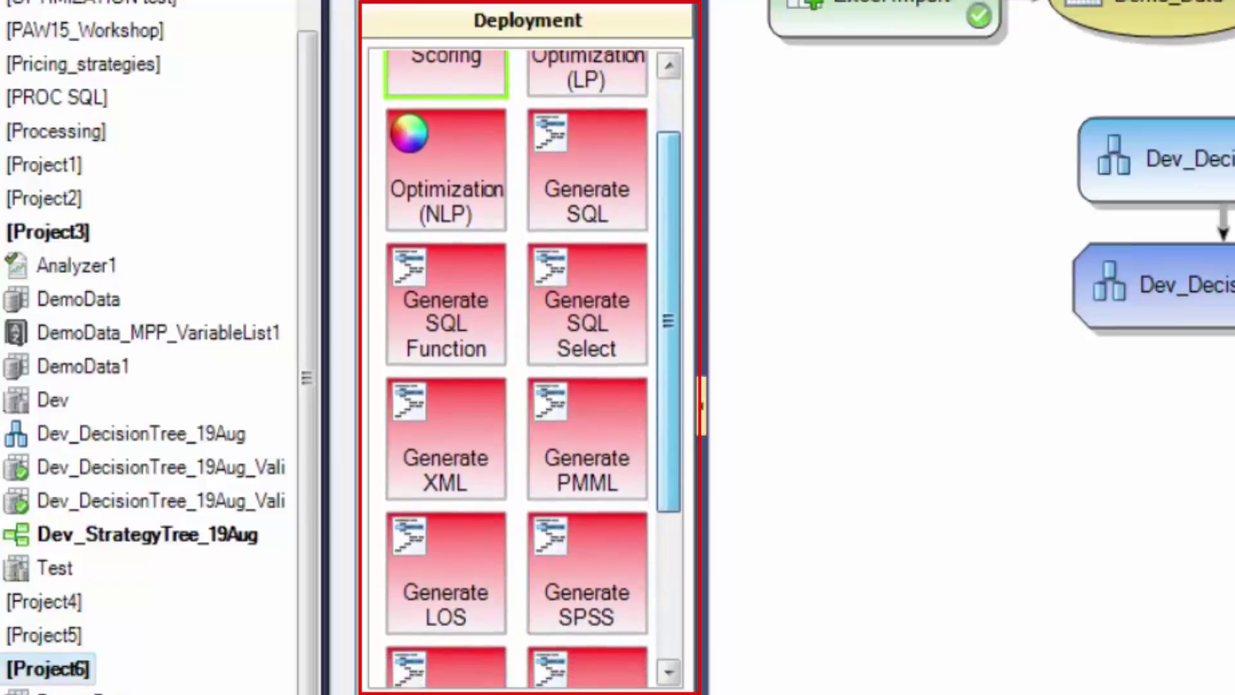
{"action": "scroll", "coordinate": [525, 368], "scroll_direction": "down", "scroll_amount": 5}
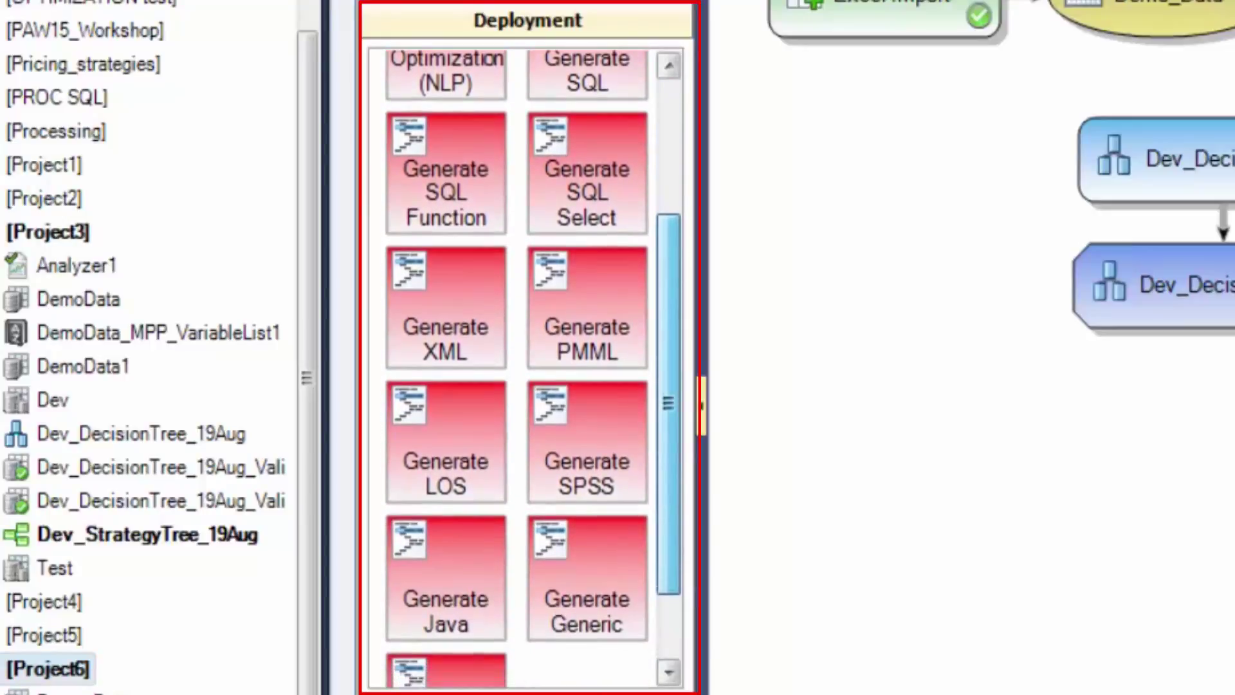
{"action": "scroll", "coordinate": [525, 369], "scroll_direction": "down", "scroll_amount": 2}
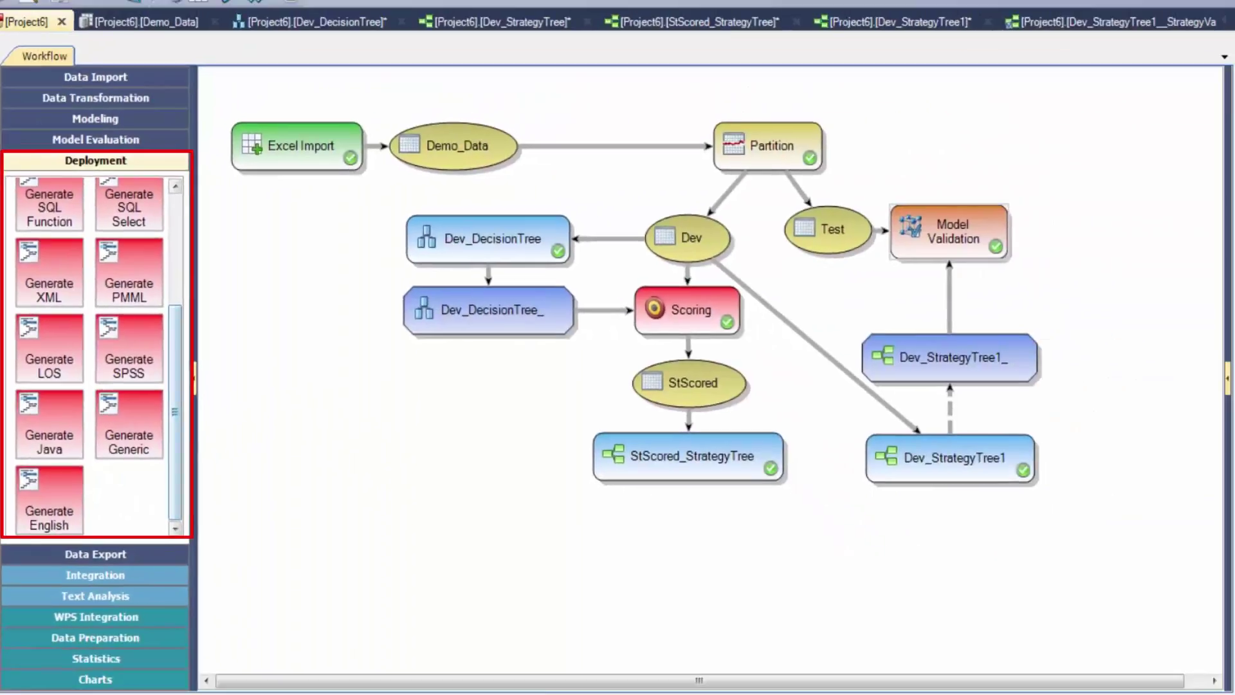
{"action": "left_click_drag", "start_coordinate": [50, 348], "coordinate": [1126, 362]}
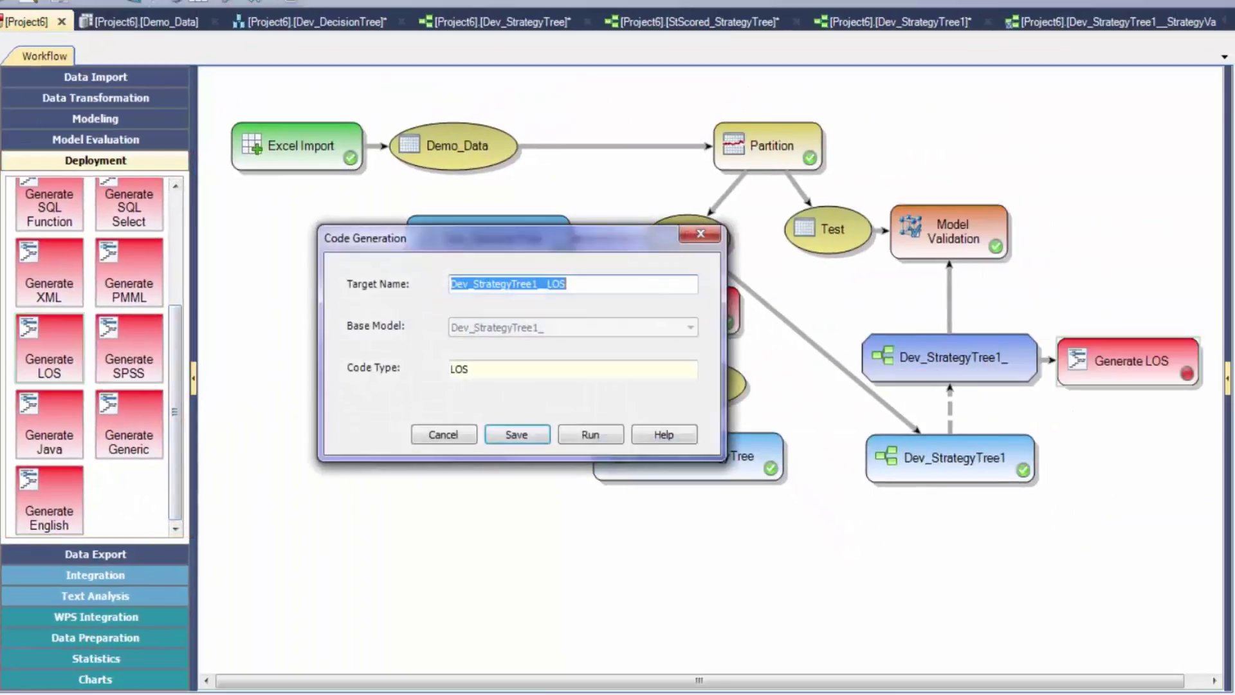